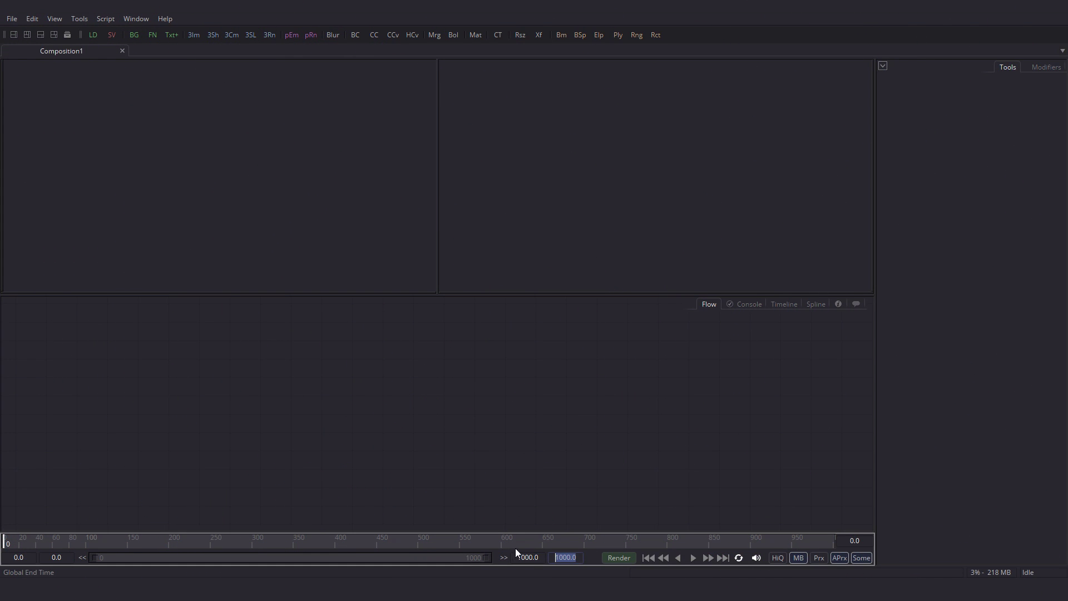
- Set the global end time to 80 and add a black Background1 node, fitted in the left viewer
{"action": "type", "text": "80"}
{"action": "key", "text": "Return"}
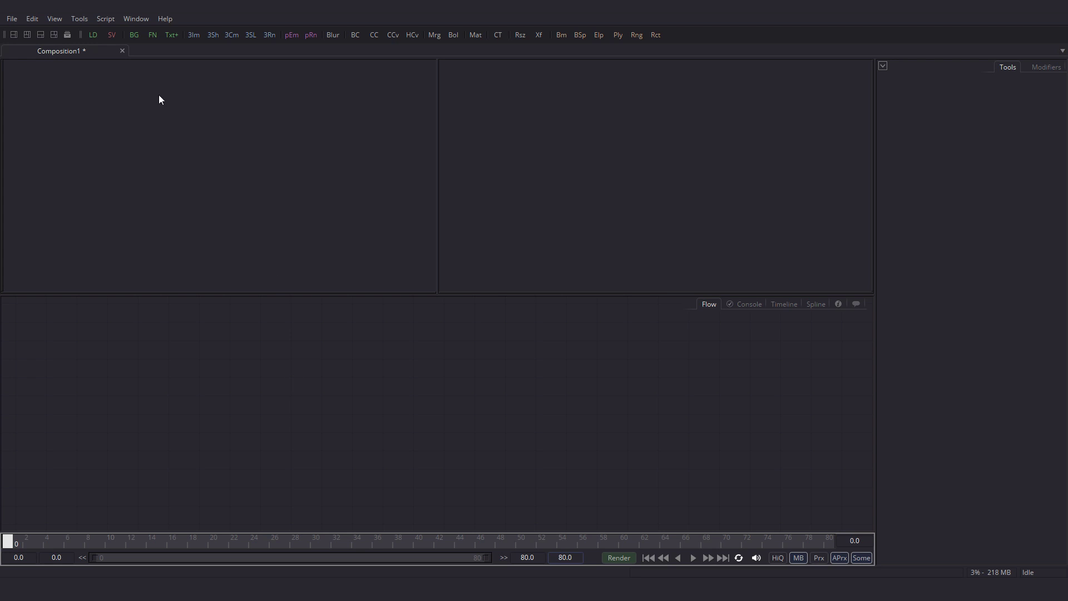
{"action": "left_click", "coordinate": [132, 35]}
{"action": "left_click_drag", "start_coordinate": [49, 324], "coordinate": [189, 249]}
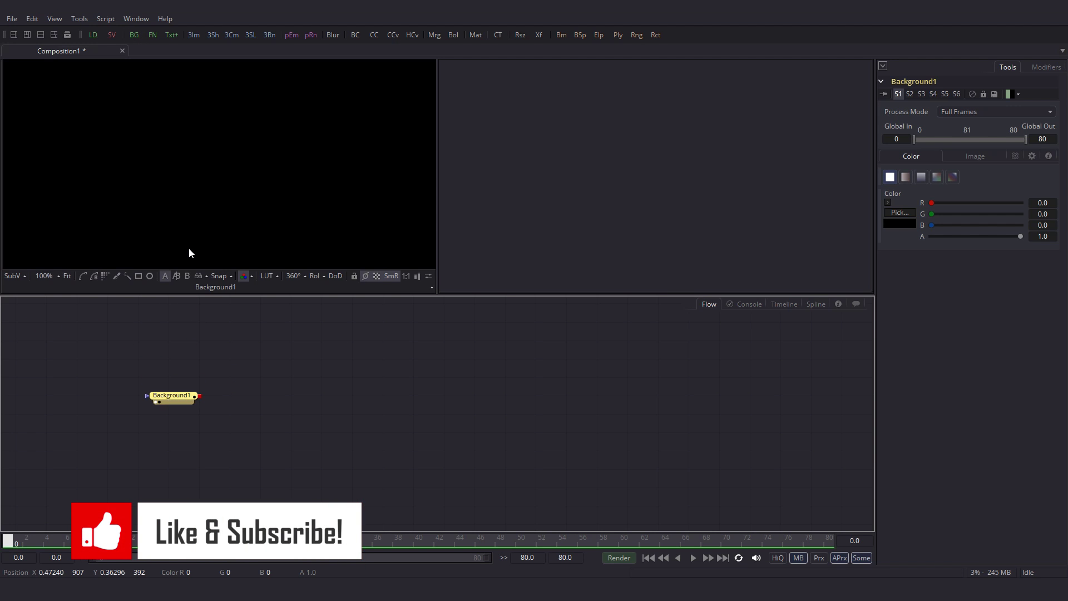
{"action": "left_click", "coordinate": [65, 276]}
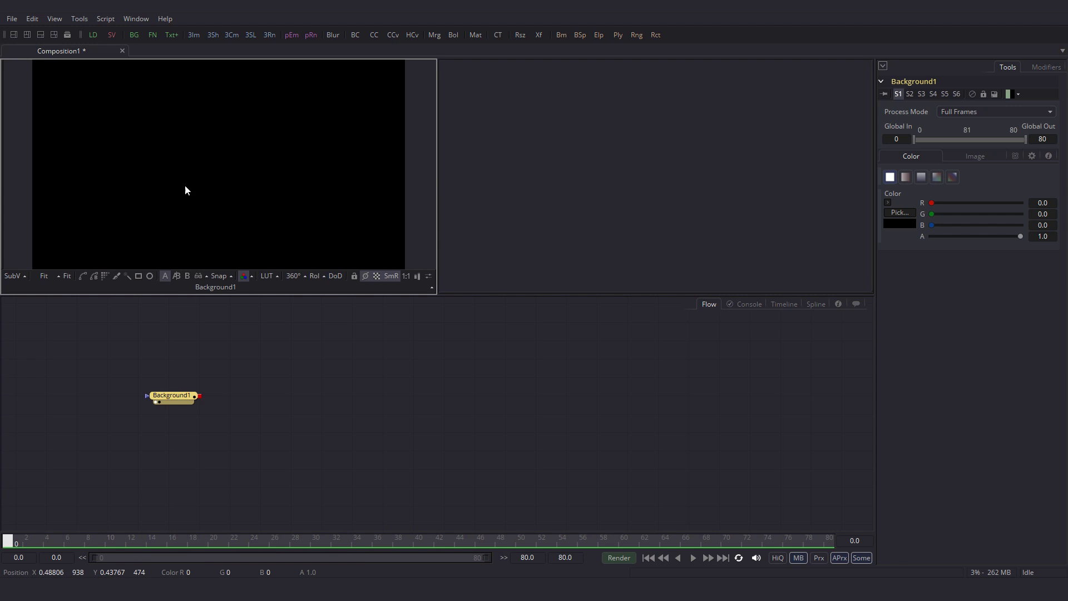
{"action": "left_click", "coordinate": [212, 360]}
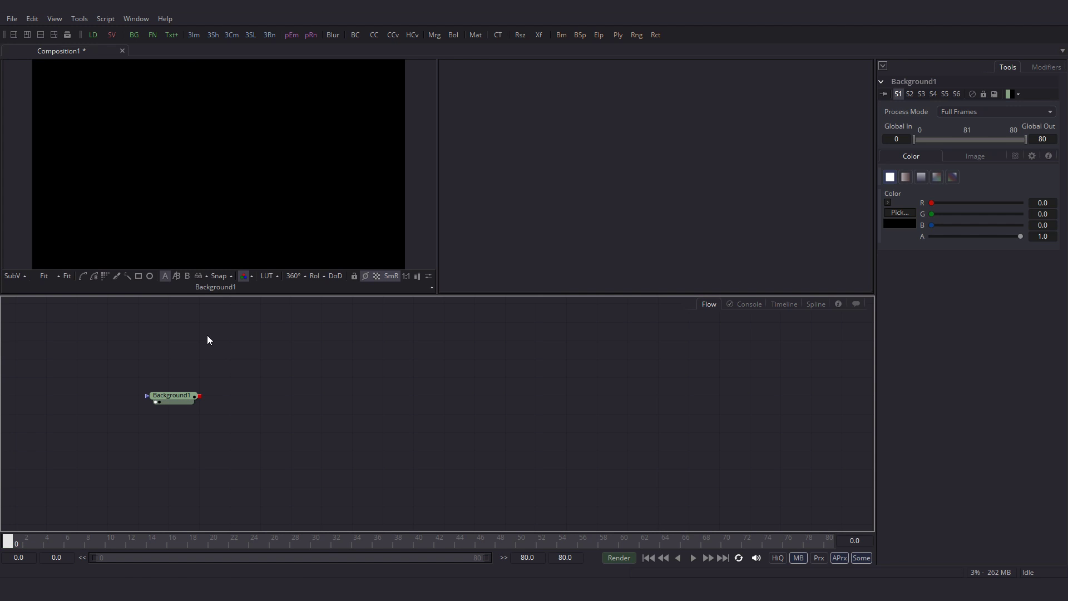
- Create a Text1 node reading 'Fusion is Awesome' and merge it over Background1 through Merge1
{"action": "left_click", "coordinate": [171, 35]}
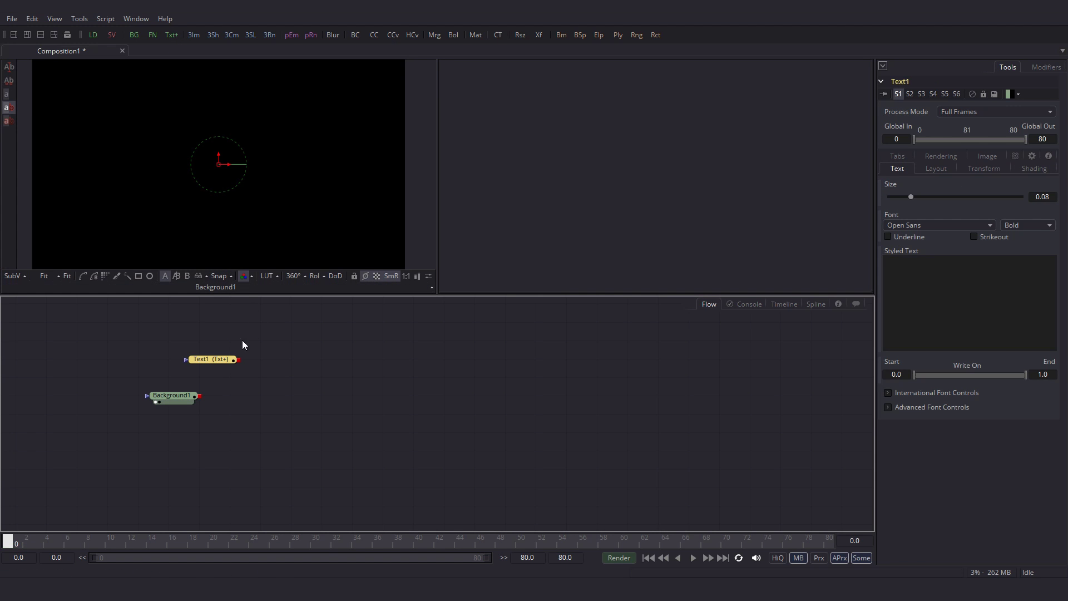
{"action": "left_click", "coordinate": [914, 269]}
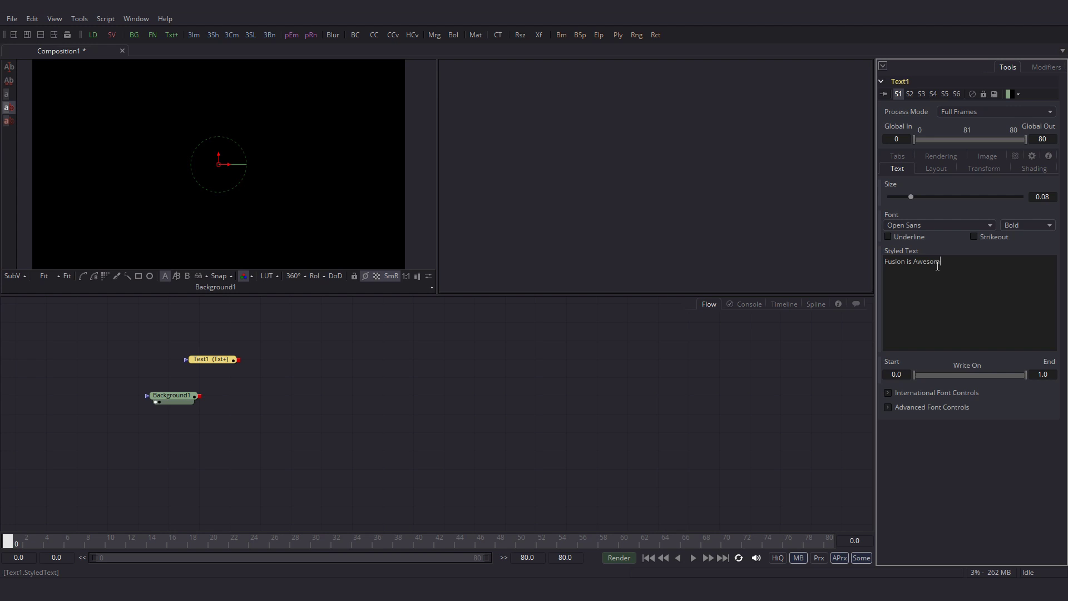
{"action": "type", "text": "Fusion is Awesome"}
{"action": "left_click_drag", "start_coordinate": [239, 360], "coordinate": [260, 226]}
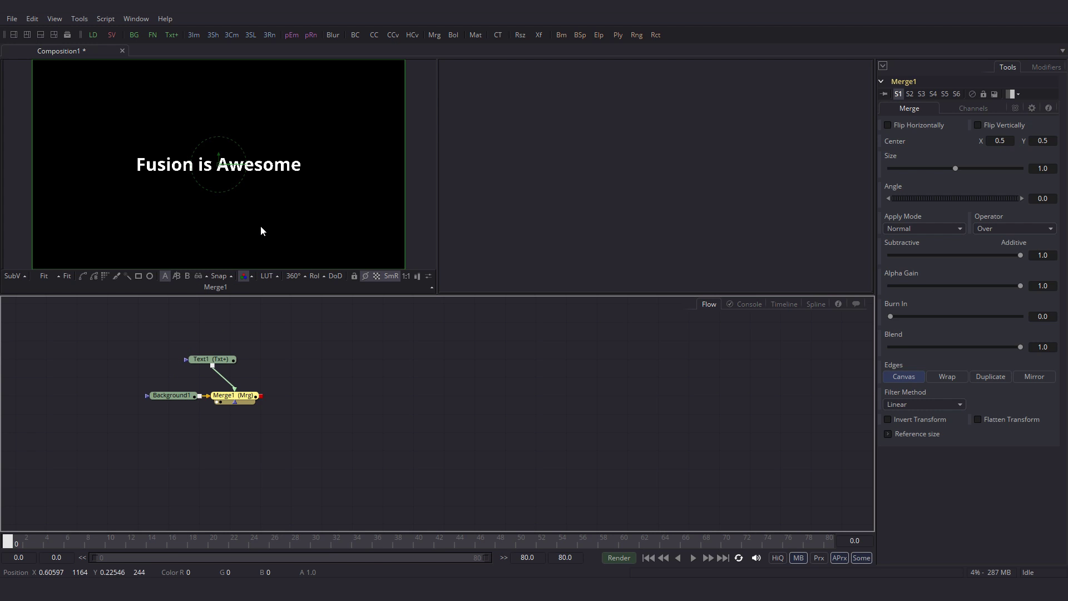
{"action": "left_click_drag", "start_coordinate": [213, 359], "coordinate": [236, 358]}
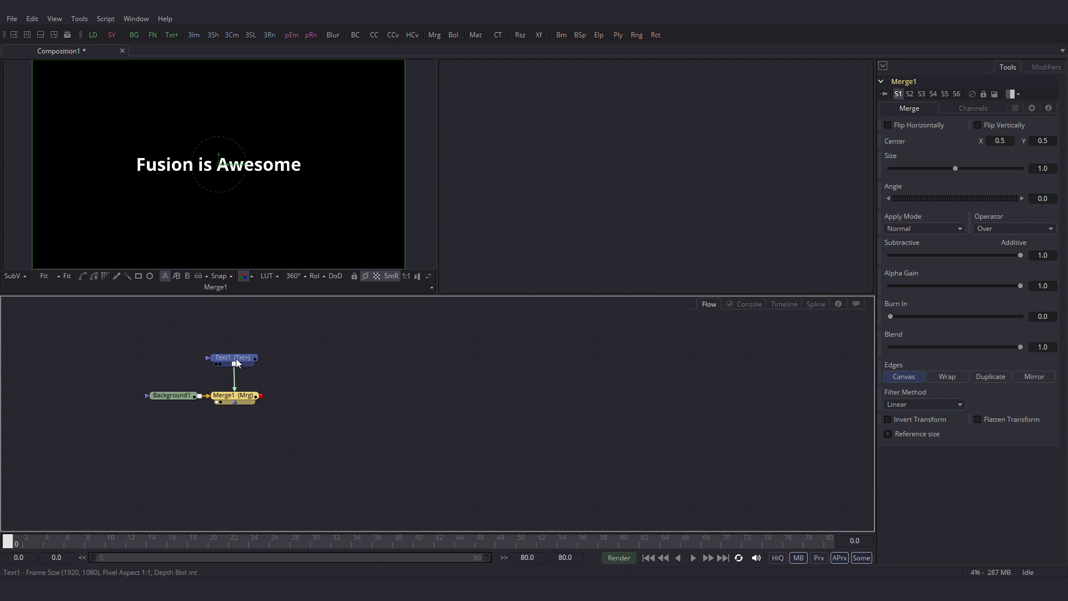
- Animate Text1's styled text to change from 'Fusion is Awesome' to 'TRY IT!' at frame 41
{"action": "left_click", "coordinate": [237, 359]}
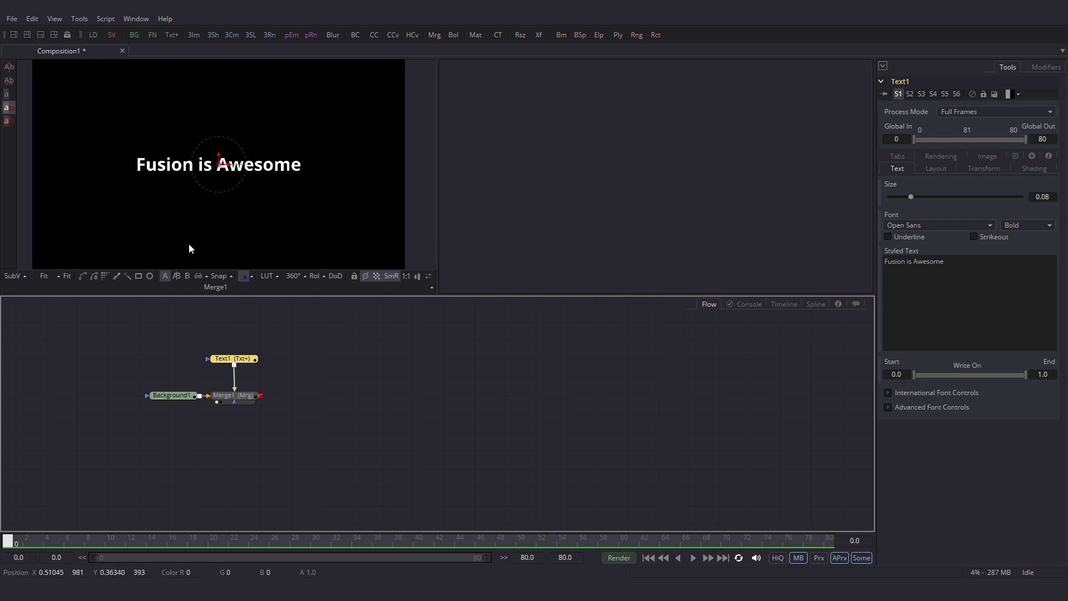
{"action": "left_click", "coordinate": [418, 542]}
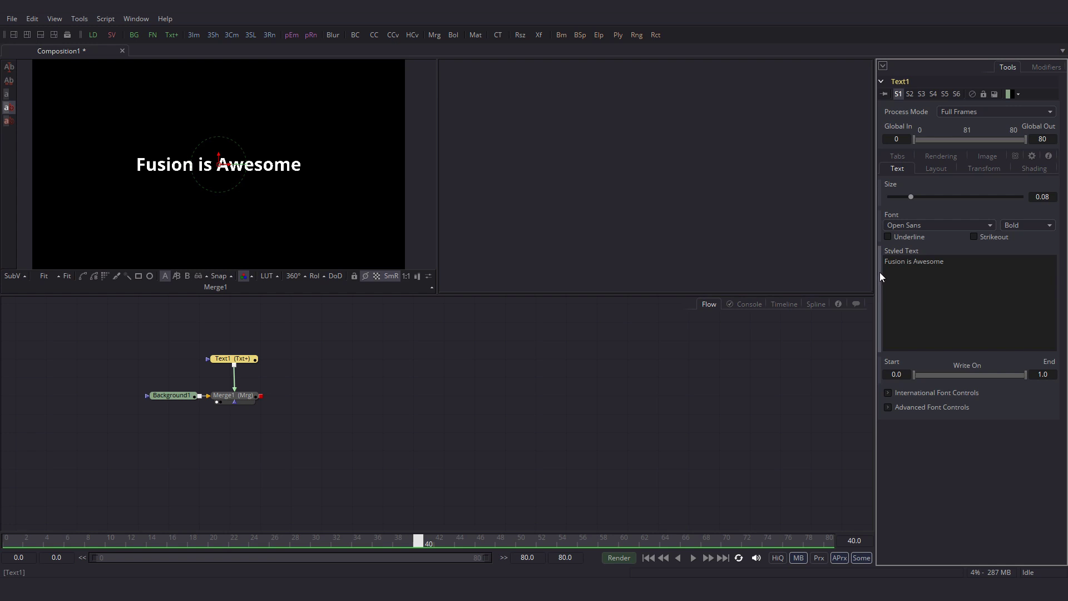
{"action": "left_click", "coordinate": [931, 260]}
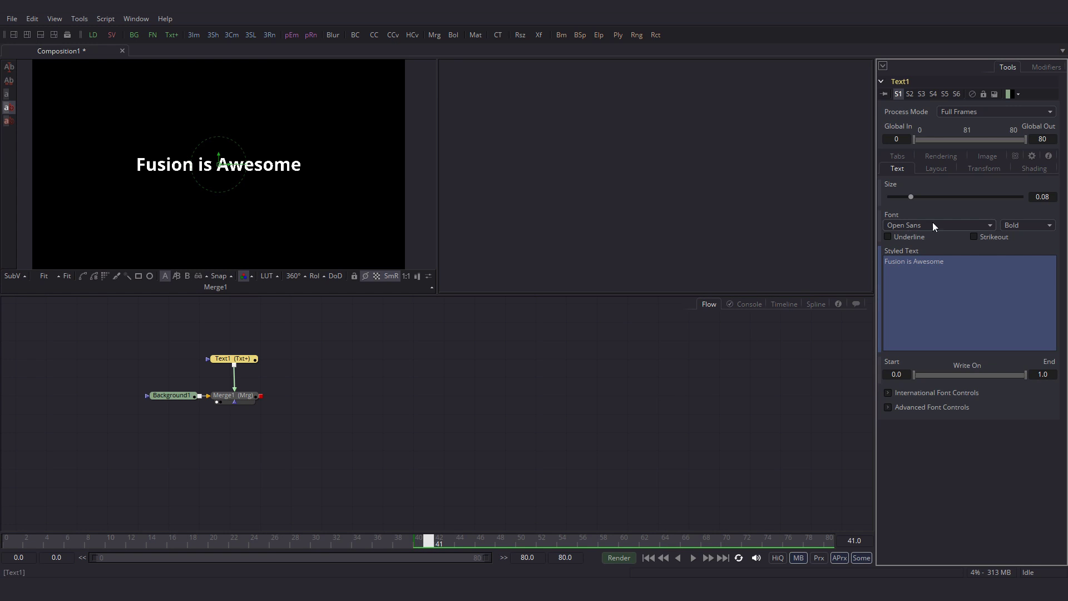
{"action": "left_click_drag", "start_coordinate": [958, 262], "coordinate": [885, 261]}
{"action": "key", "text": "BackSpace"}
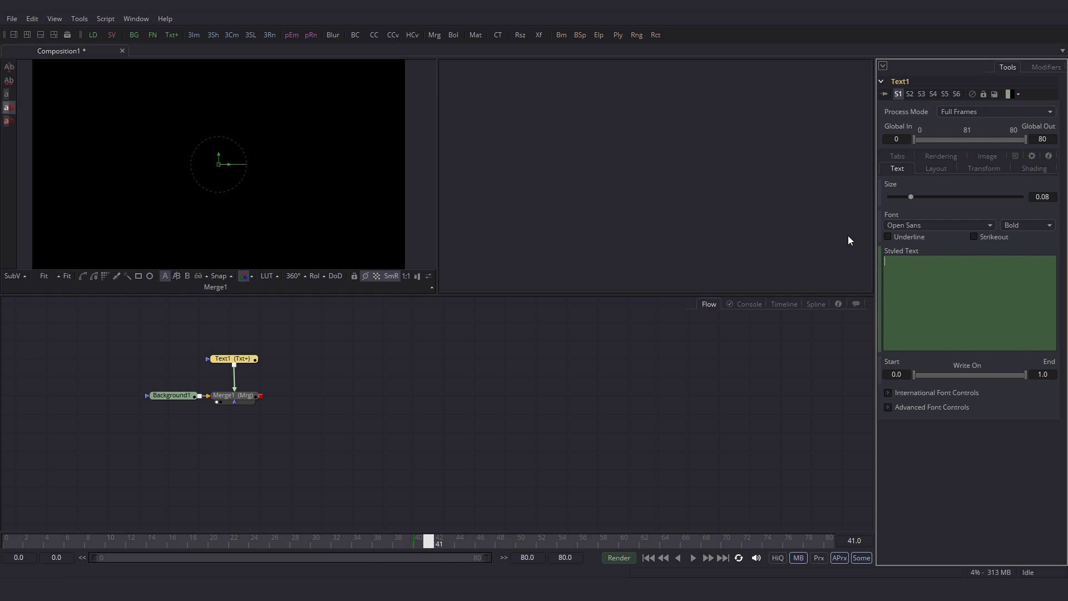
{"action": "type", "text": "TRY IT!"}
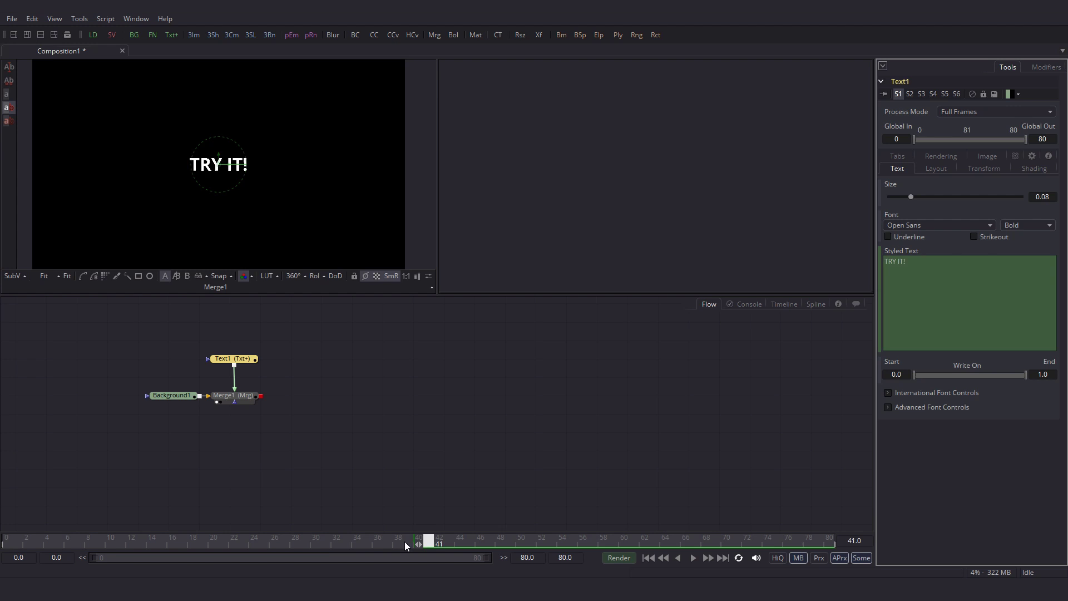
{"action": "mouse_move", "coordinate": [405, 542]}
{"action": "left_mouse_down"}
{"action": "mouse_move", "coordinate": [445, 536]}
{"action": "mouse_move", "coordinate": [422, 540]}
{"action": "left_mouse_up"}
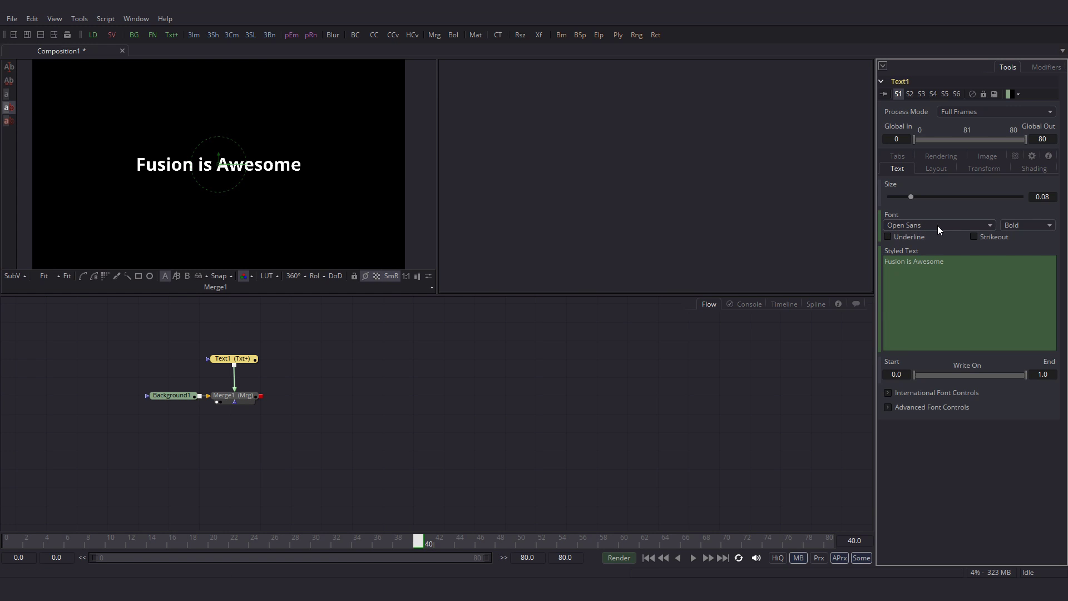
- Set the font weight to Extrabold at frame 40 and Light at frame 41, then scrub to compare
{"action": "left_click", "coordinate": [1027, 225]}
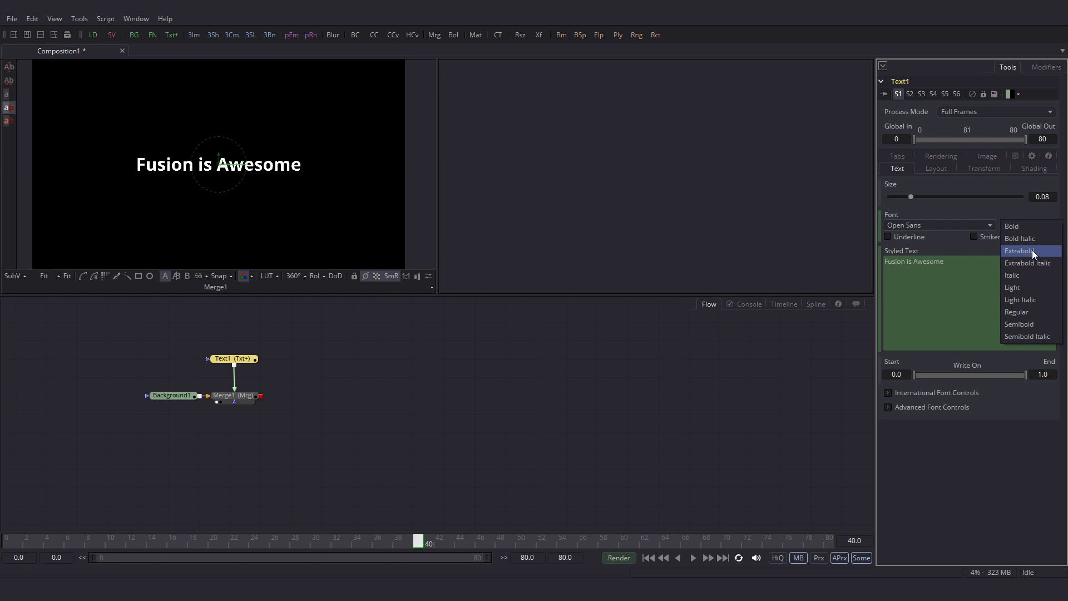
{"action": "left_click", "coordinate": [1033, 249]}
{"action": "key", "text": "Right"}
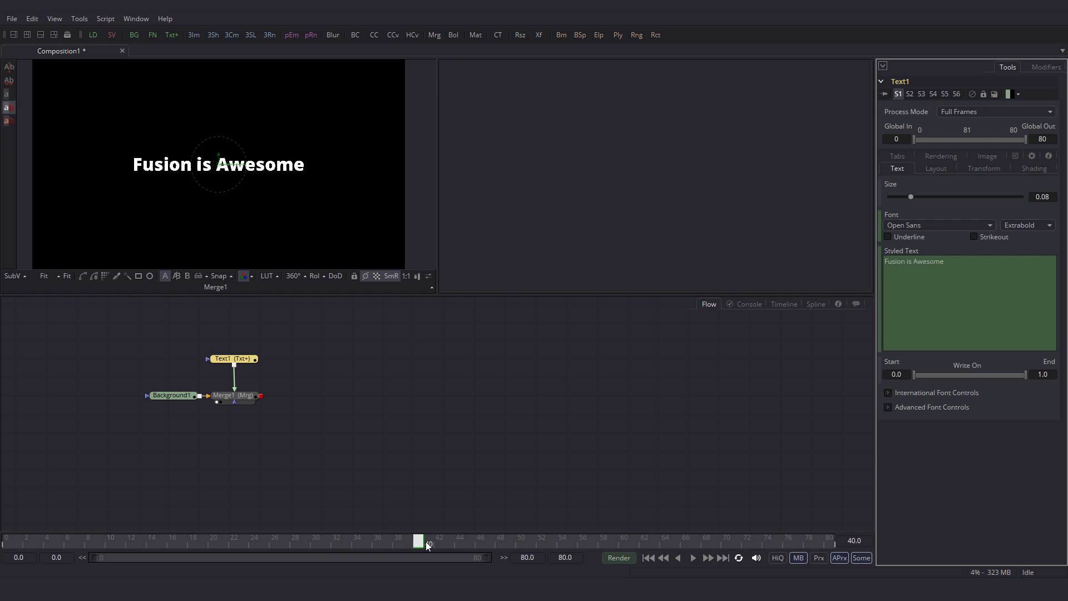
{"action": "left_click", "coordinate": [1035, 226]}
{"action": "left_click", "coordinate": [1033, 262]}
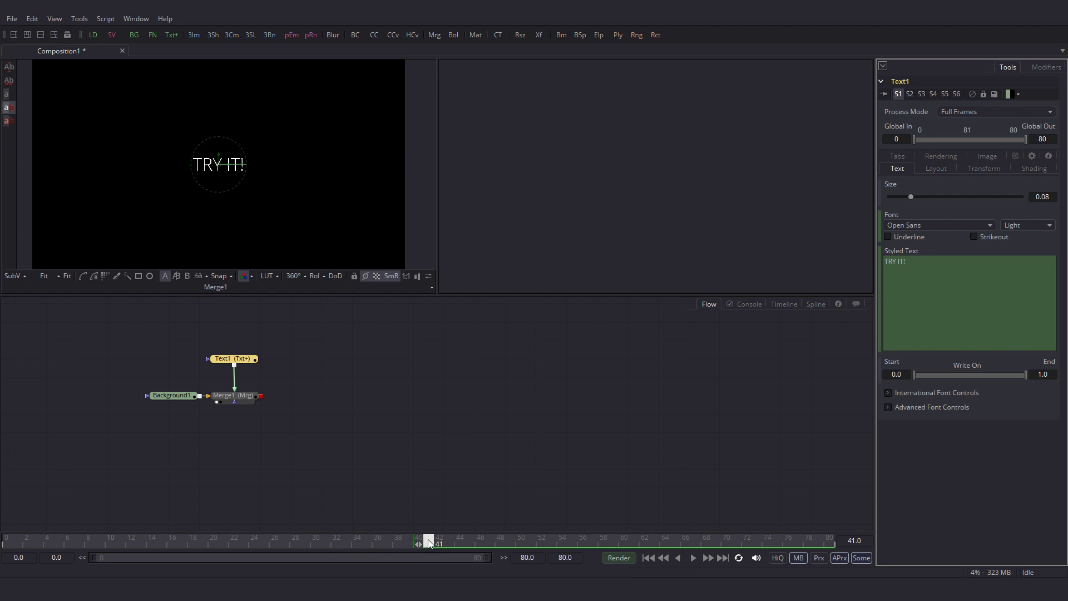
{"action": "mouse_move", "coordinate": [429, 539]}
{"action": "left_mouse_down"}
{"action": "mouse_move", "coordinate": [420, 539]}
{"action": "mouse_move", "coordinate": [446, 537]}
{"action": "mouse_move", "coordinate": [410, 545]}
{"action": "left_mouse_up"}
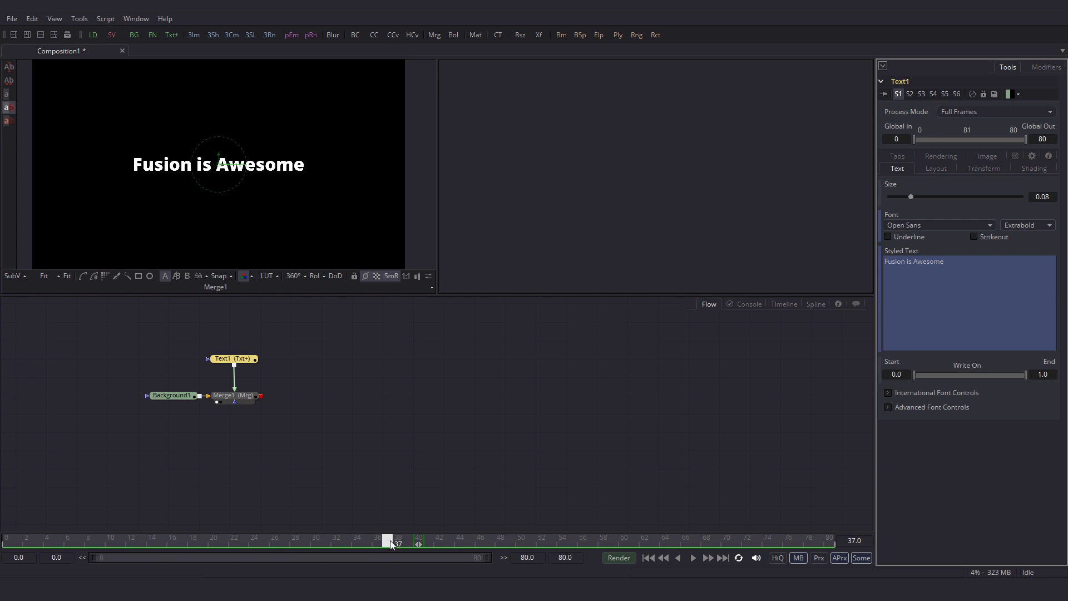
{"action": "mouse_move", "coordinate": [391, 541]}
{"action": "left_mouse_down"}
{"action": "mouse_move", "coordinate": [446, 543]}
{"action": "mouse_move", "coordinate": [400, 544]}
{"action": "left_mouse_up"}
- Set the text fill colour to bright green (R 0, G 1.0, B 0.528) in Shading
{"action": "left_click", "coordinate": [1037, 168]}
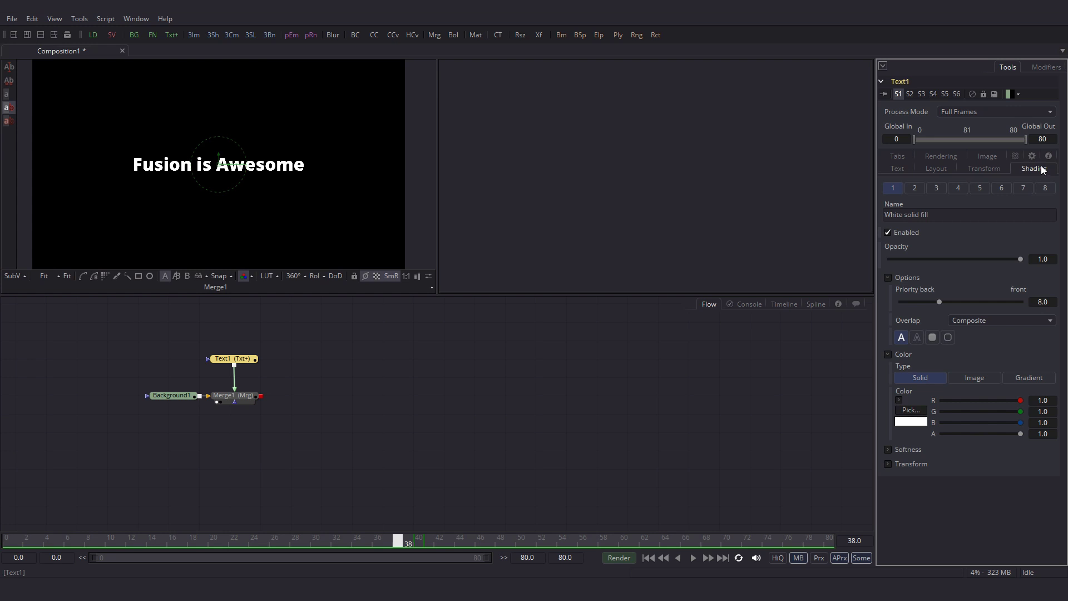
{"action": "left_click", "coordinate": [899, 400]}
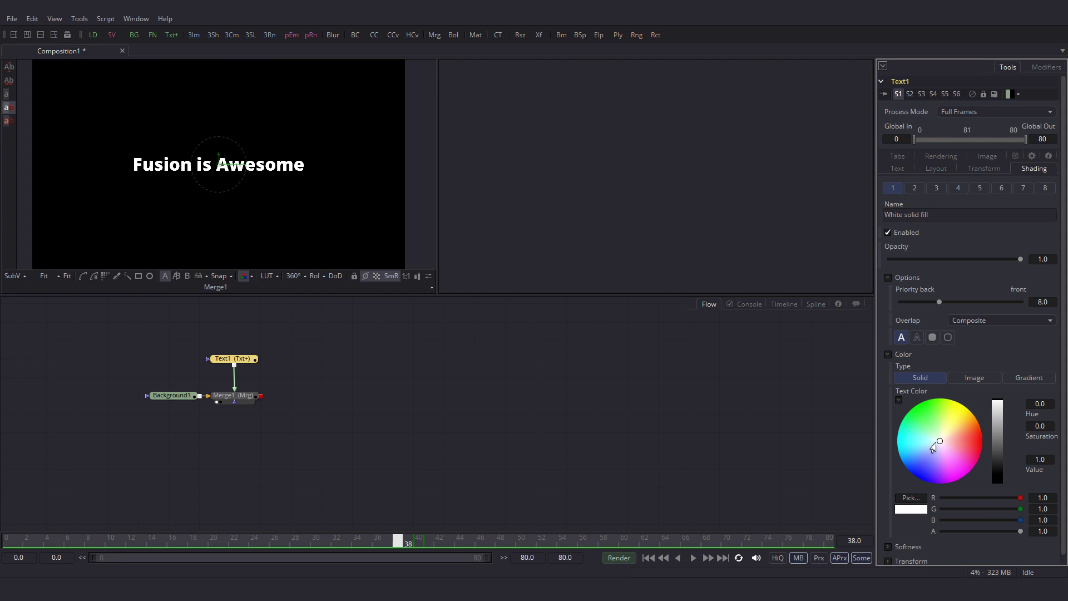
{"action": "left_click_drag", "start_coordinate": [937, 446], "coordinate": [903, 421]}
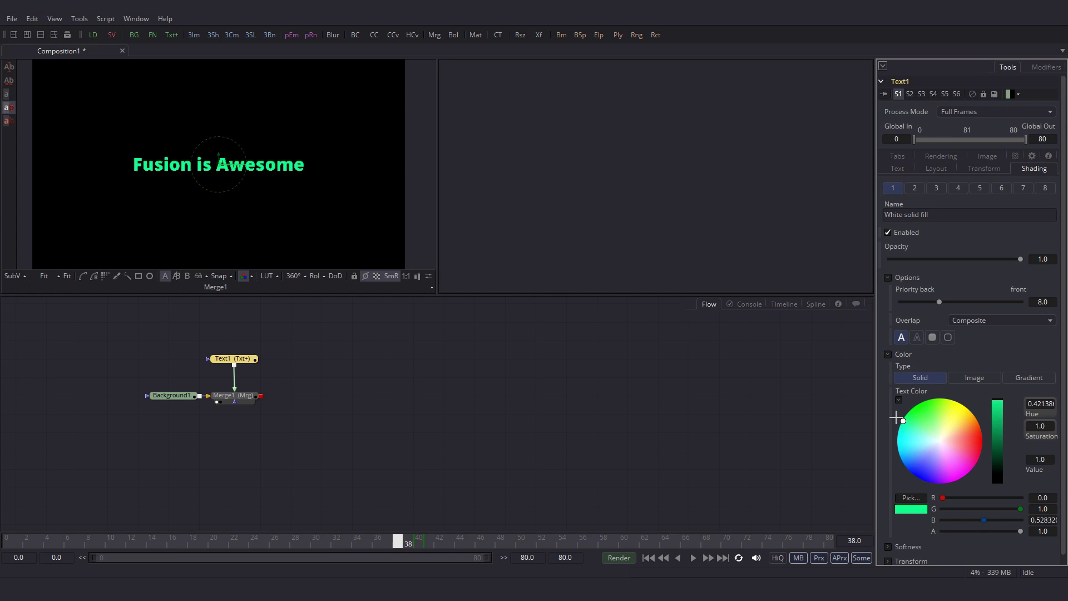
{"action": "left_click", "coordinate": [419, 543]}
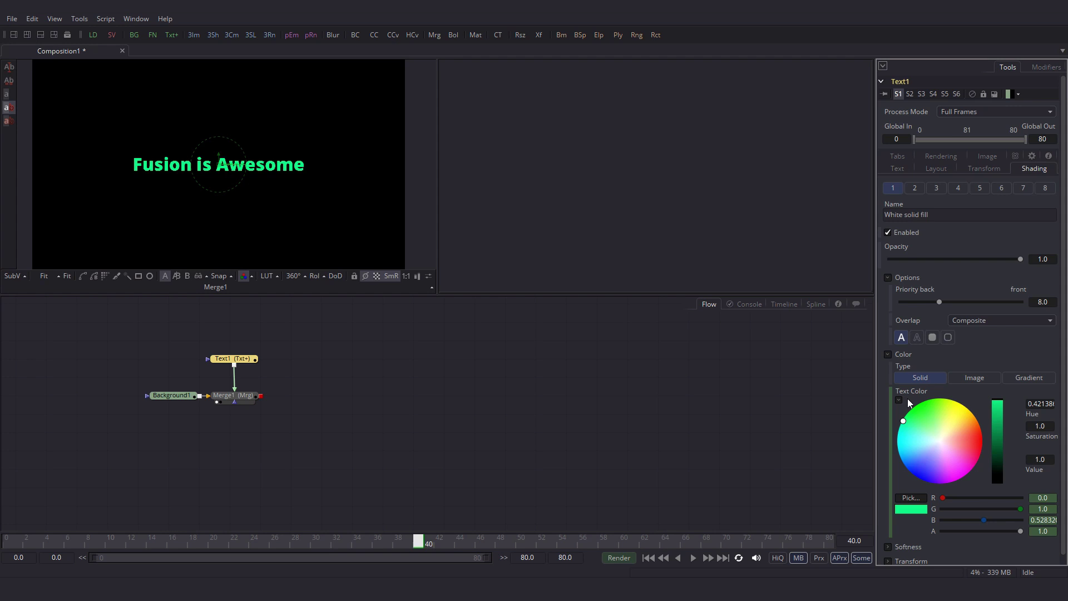
- Enable shading element 2 as a white outline with thickness about 0.031
{"action": "left_click", "coordinate": [915, 188]}
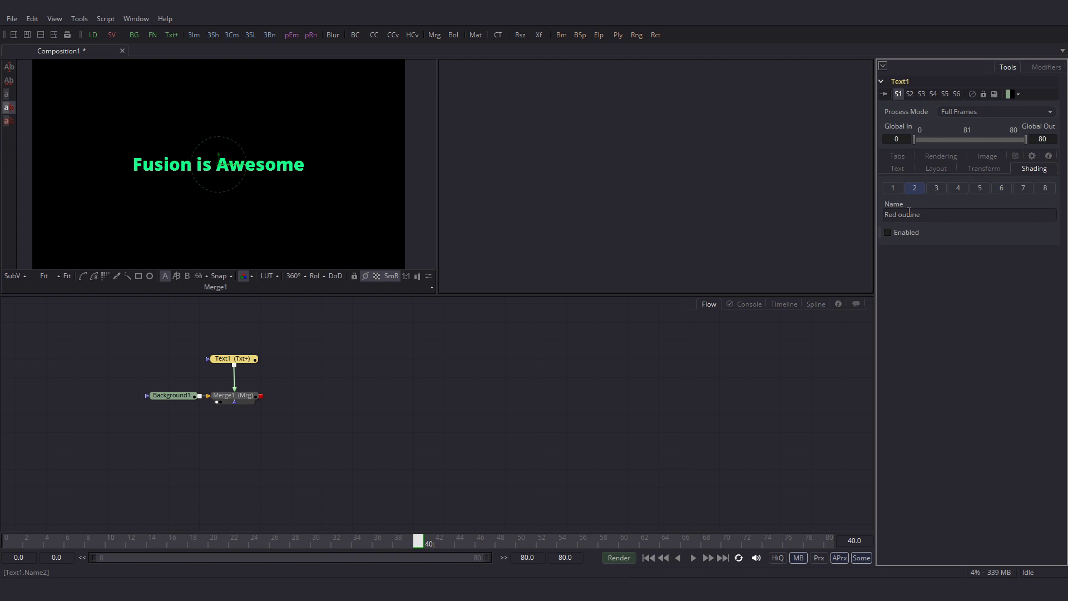
{"action": "left_click", "coordinate": [890, 232]}
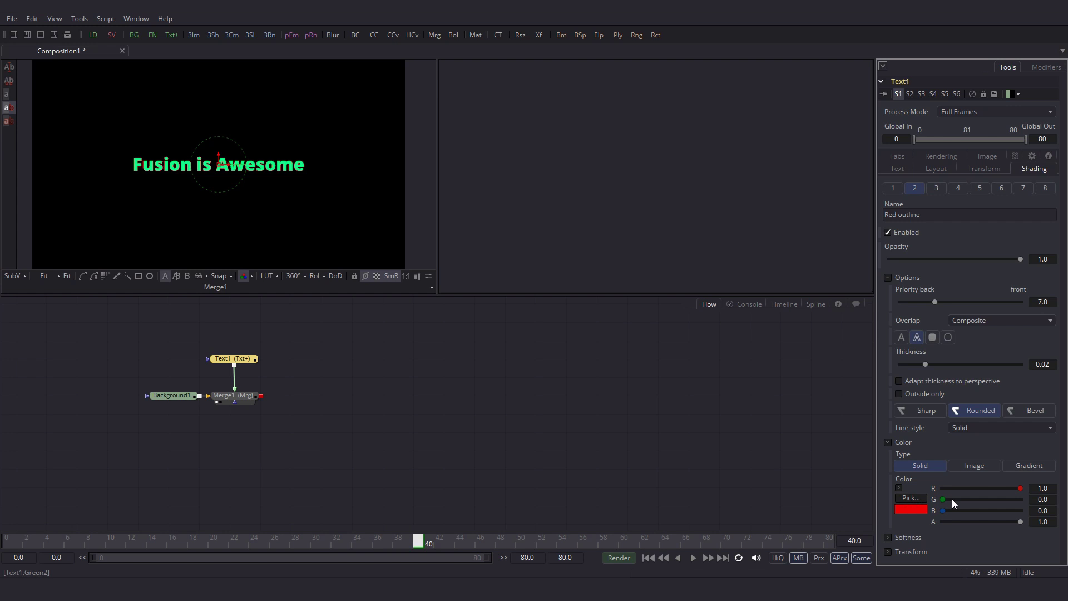
{"action": "left_click_drag", "start_coordinate": [943, 499], "coordinate": [1020, 499]}
{"action": "left_click_drag", "start_coordinate": [943, 511], "coordinate": [1023, 511]}
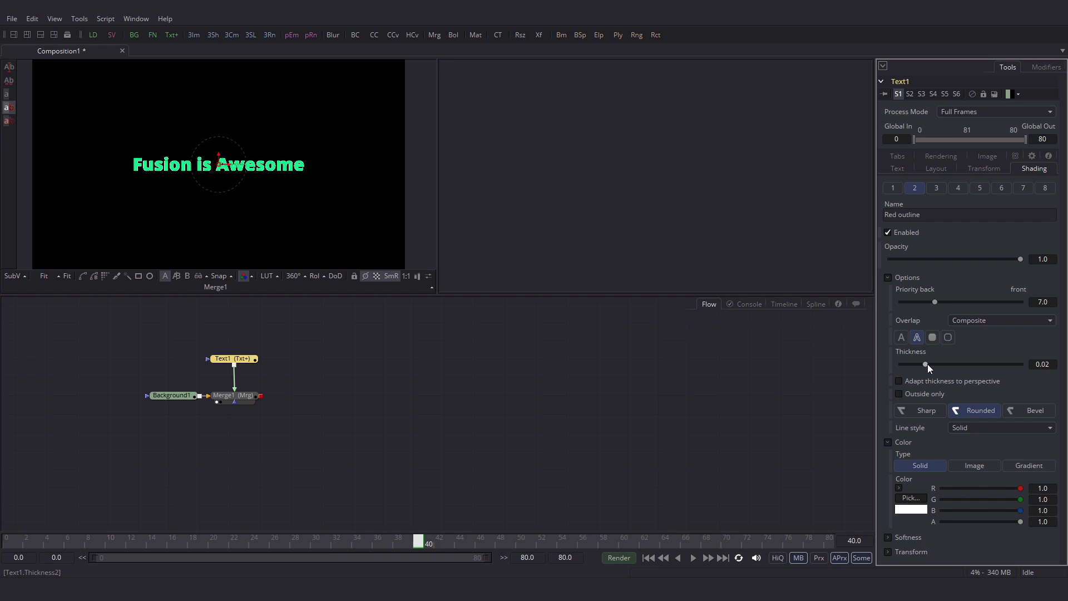
{"action": "left_click_drag", "start_coordinate": [926, 365], "coordinate": [939, 368]}
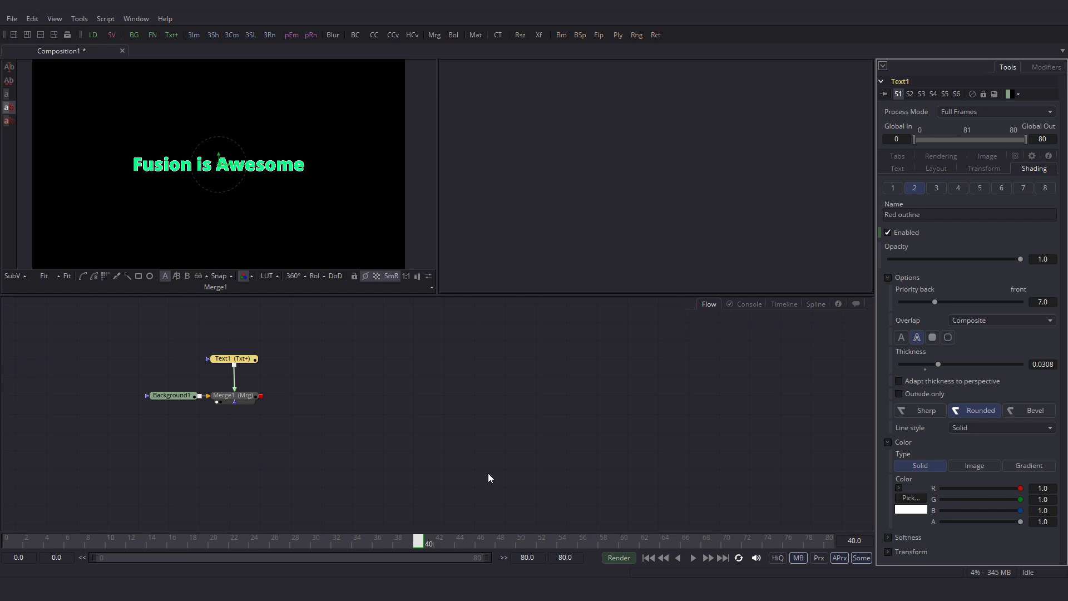
- Turn the outline off at frame 41 so 'TRY IT!' has no outline, keeping it at frame 40
{"action": "left_click", "coordinate": [430, 541]}
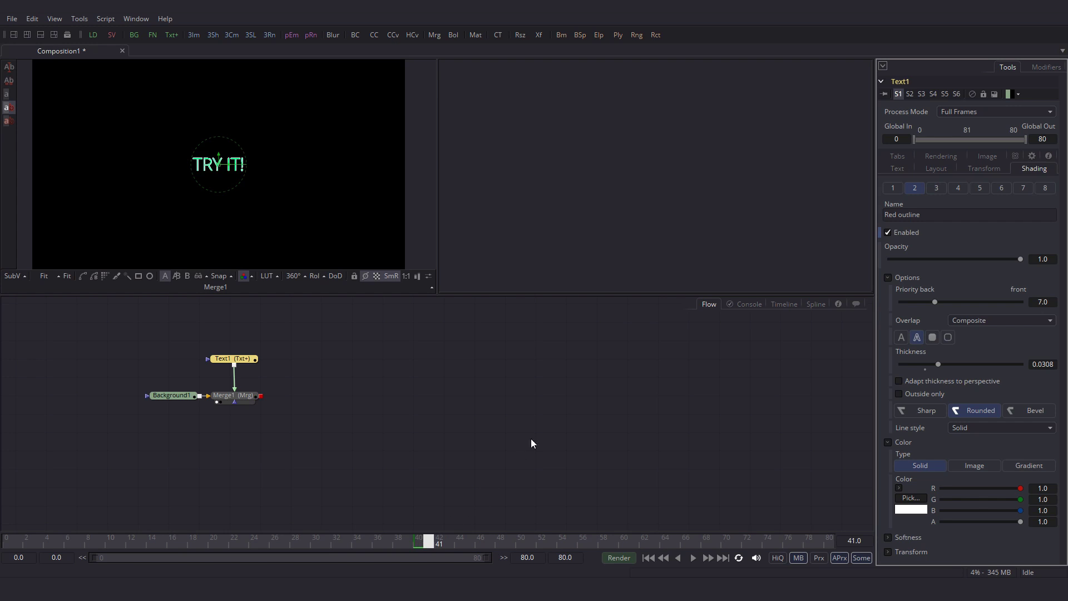
{"action": "left_click", "coordinate": [889, 232]}
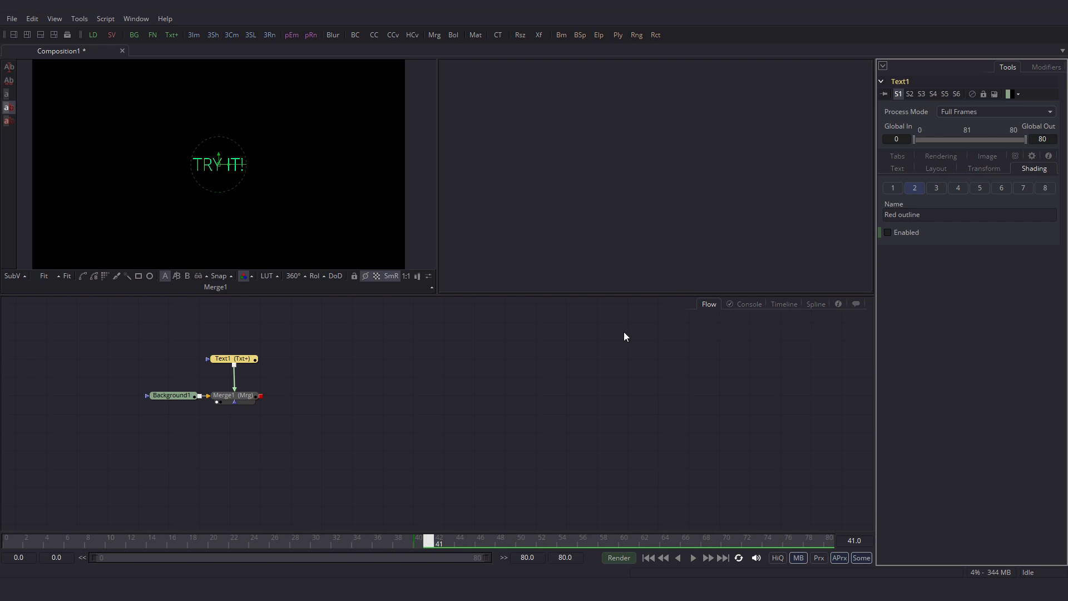
{"action": "left_click", "coordinate": [417, 540]}
{"action": "left_click", "coordinate": [433, 540]}
{"action": "left_click", "coordinate": [892, 188]}
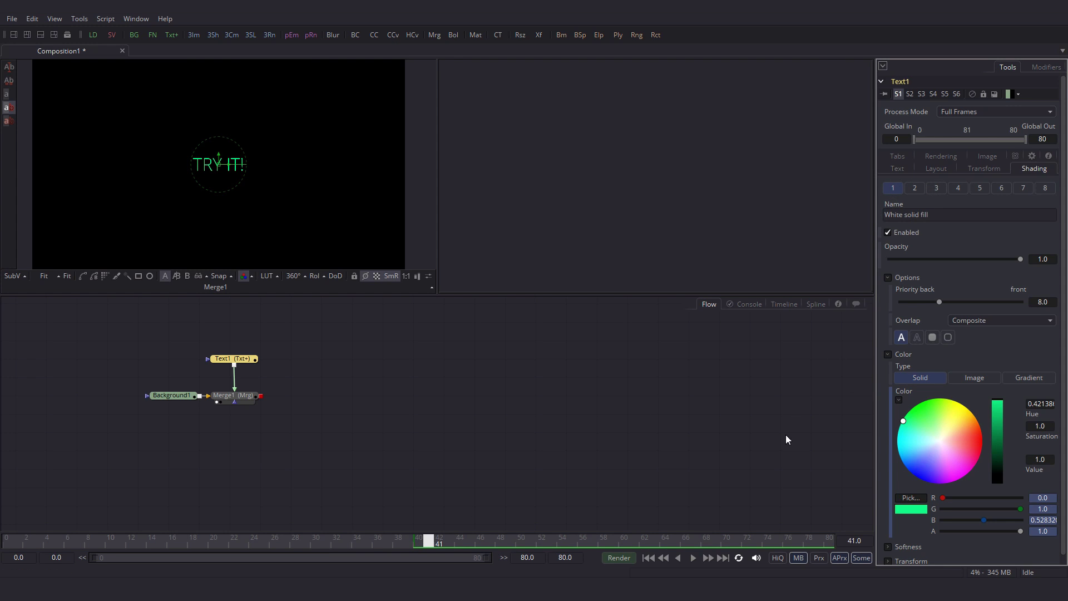
{"action": "left_click_drag", "start_coordinate": [904, 433], "coordinate": [984, 458]}
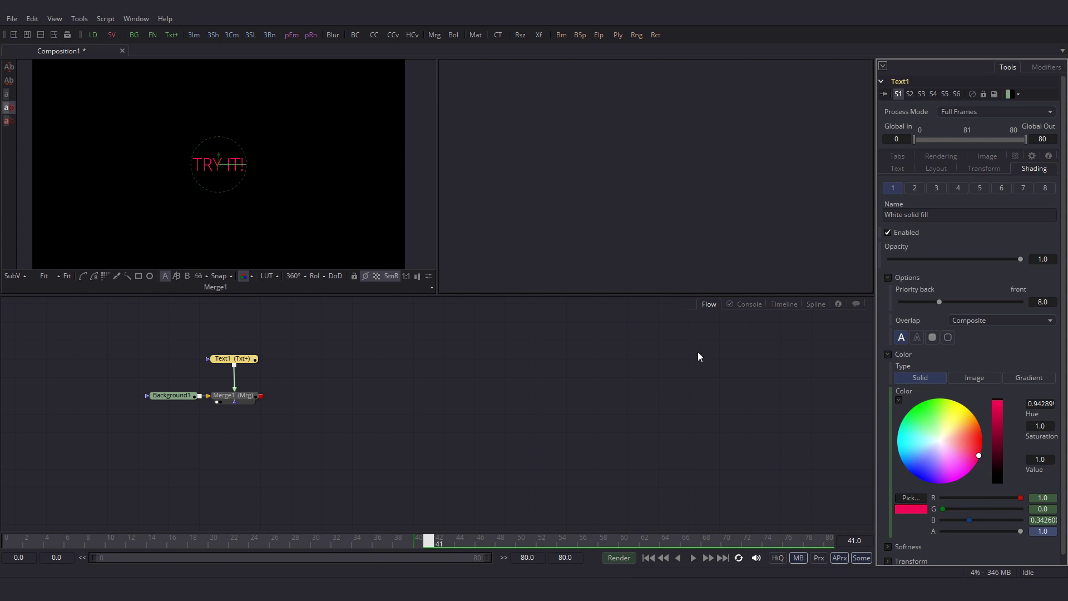
{"action": "left_click", "coordinate": [461, 538]}
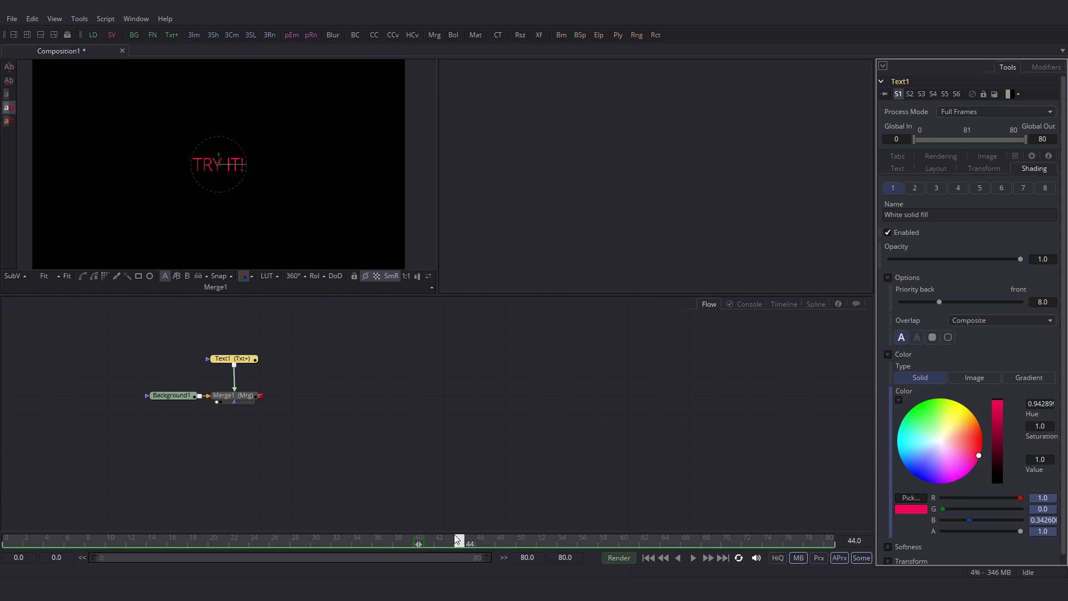
{"action": "left_click", "coordinate": [419, 538]}
{"action": "mouse_move", "coordinate": [419, 539]}
{"action": "left_mouse_down"}
{"action": "mouse_move", "coordinate": [446, 539]}
{"action": "mouse_move", "coordinate": [396, 539]}
{"action": "mouse_move", "coordinate": [428, 544]}
{"action": "left_mouse_up"}
- At frame 0, add an inverted Rectangle1 mask to Text1 with its centre moved down to 0.5, 0.192
{"action": "left_click", "coordinate": [9, 542]}
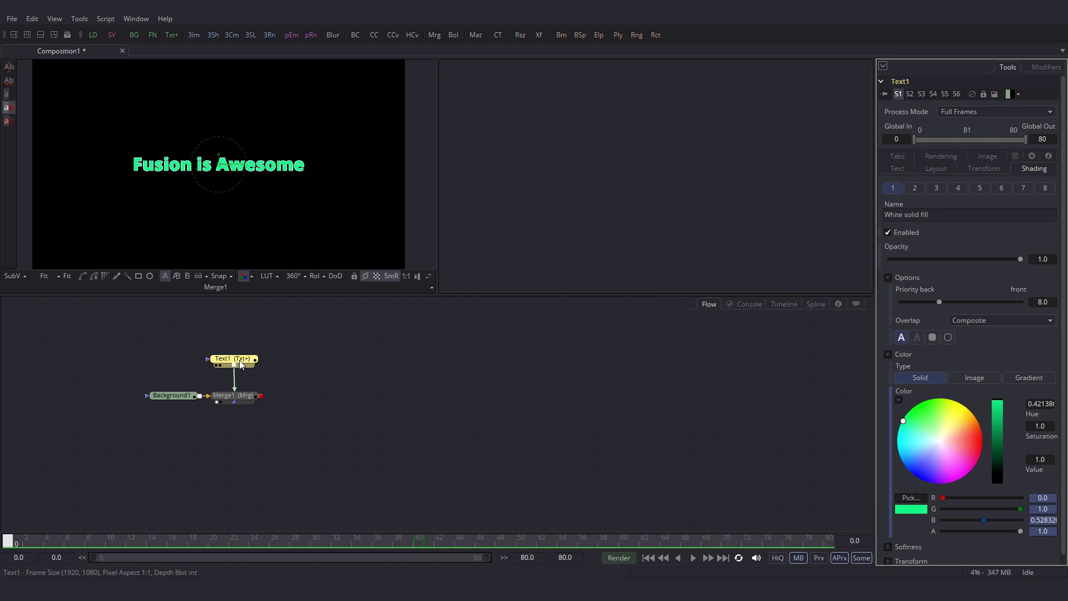
{"action": "left_click", "coordinate": [138, 276]}
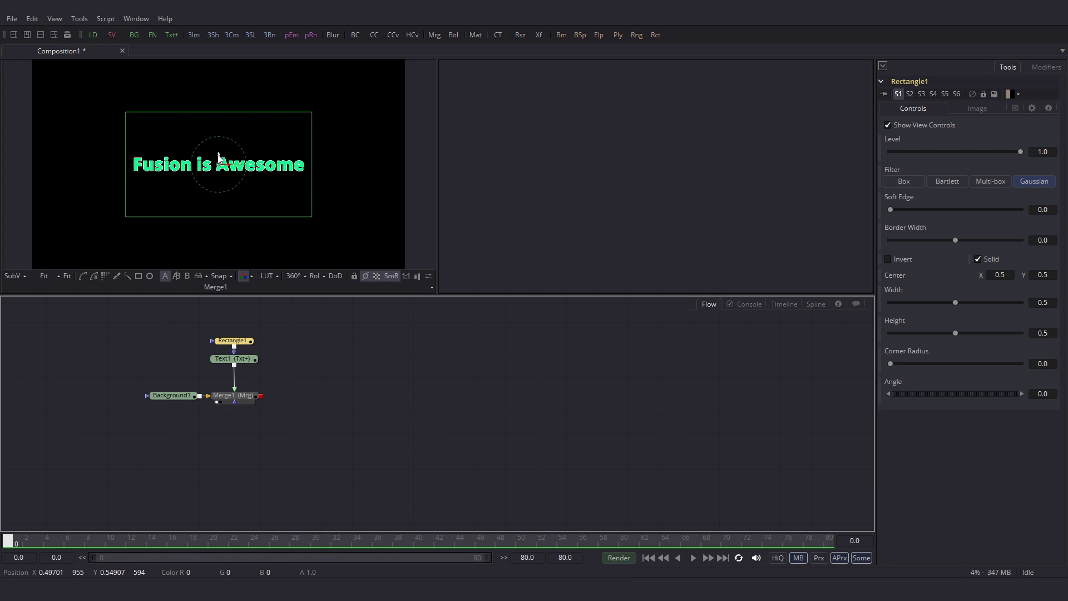
{"action": "left_click_drag", "start_coordinate": [219, 156], "coordinate": [231, 221]}
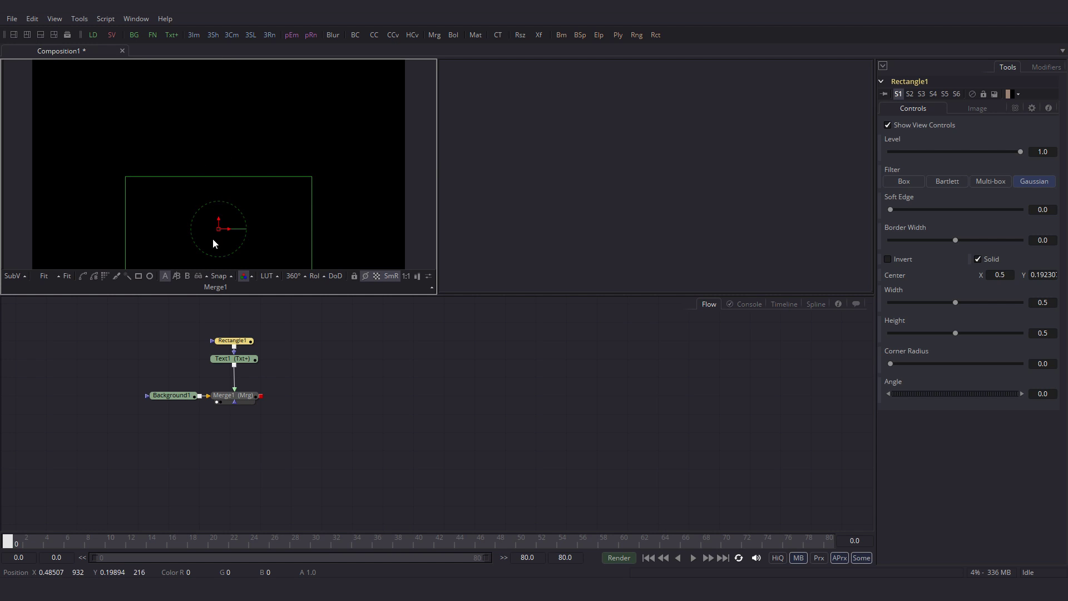
{"action": "left_click", "coordinate": [889, 260]}
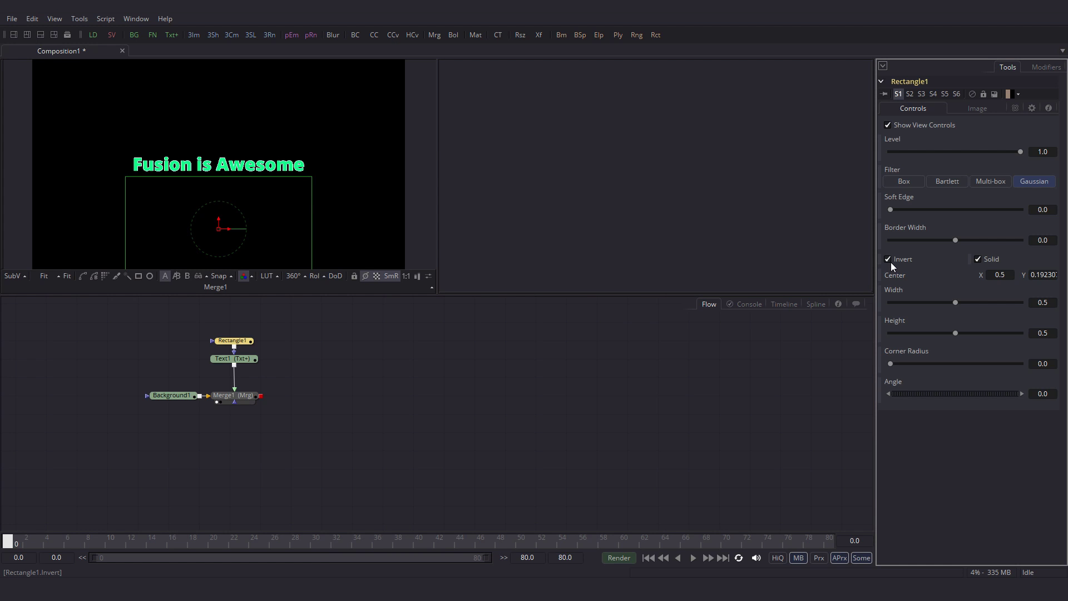
- Lower the text below centre and attach an XY Path to Text1's Center in Layout
{"action": "left_click", "coordinate": [247, 360]}
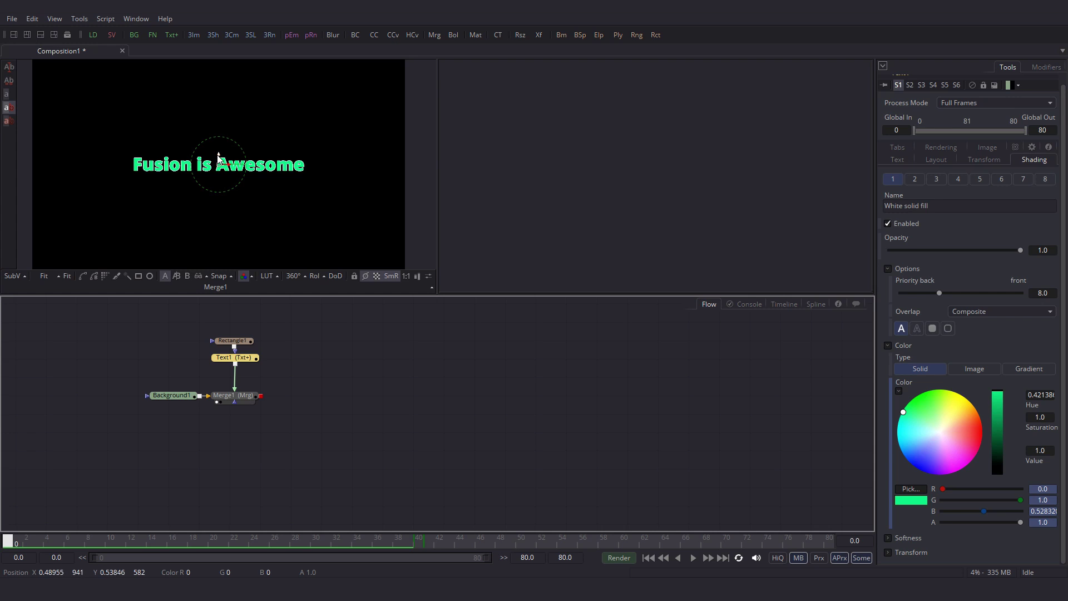
{"action": "left_click_drag", "start_coordinate": [219, 165], "coordinate": [219, 194]}
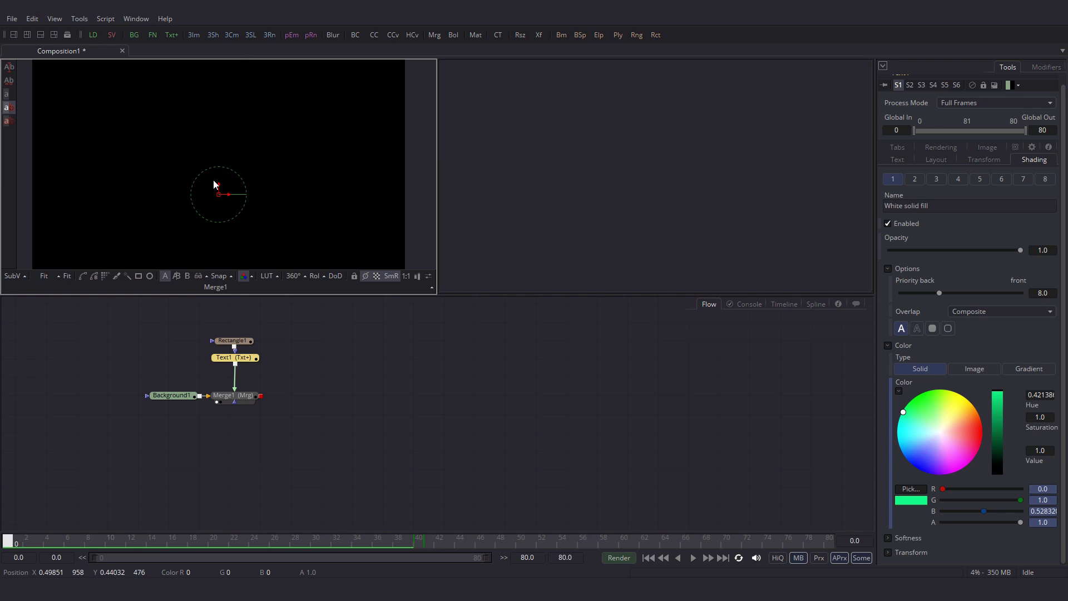
{"action": "left_click", "coordinate": [936, 159]}
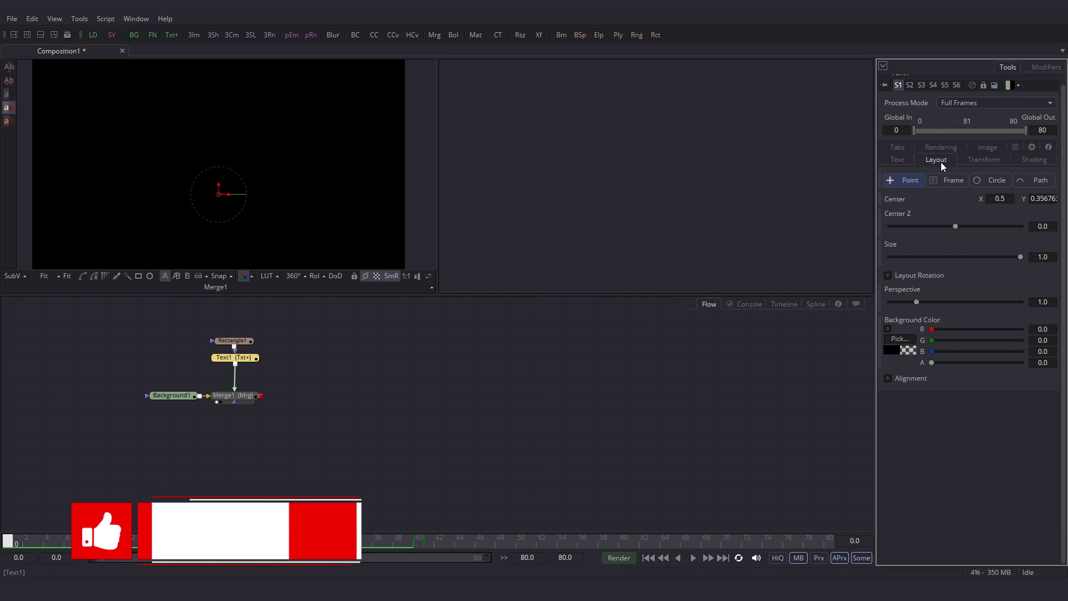
{"action": "right_click", "coordinate": [912, 200]}
{"action": "mouse_move", "coordinate": [938, 244]}
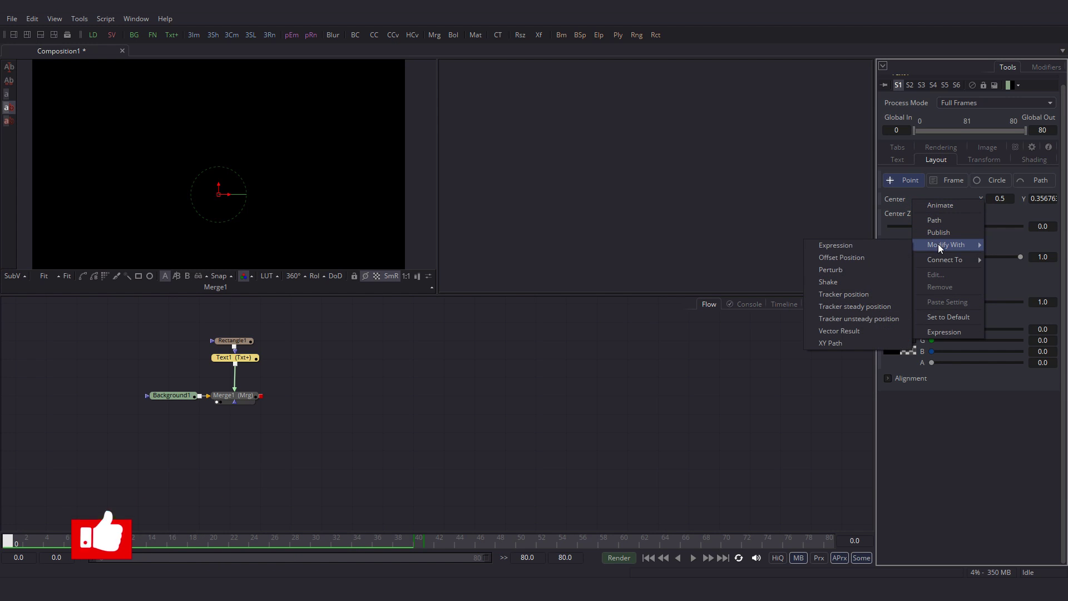
{"action": "left_click", "coordinate": [861, 342]}
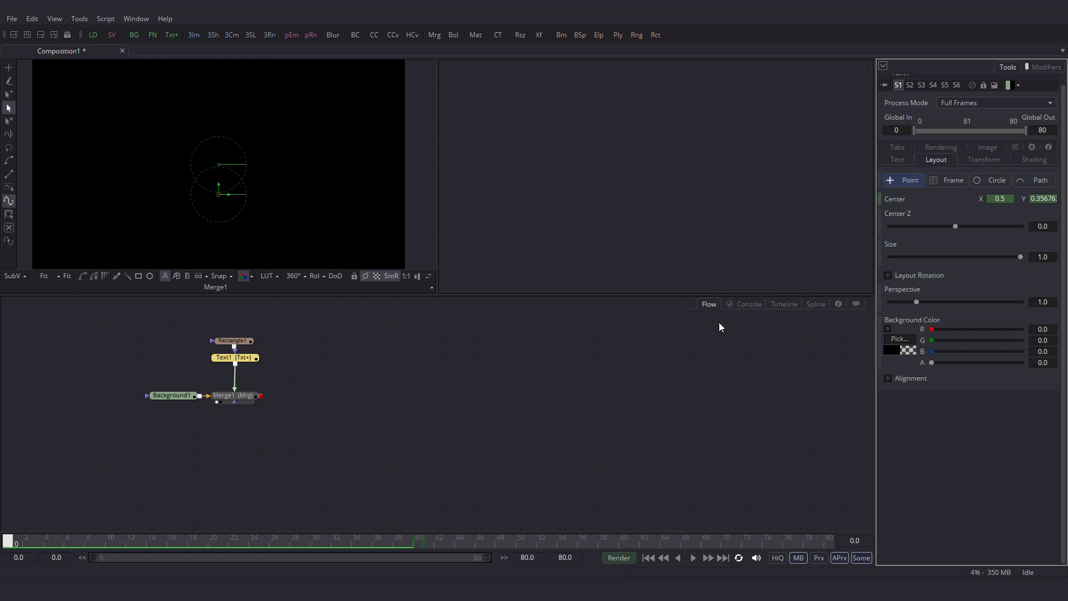
- Set Center Y to 0.5 at frame 30, then scrub back to preview the rise
{"action": "left_click_drag", "start_coordinate": [258, 541], "coordinate": [316, 541]}
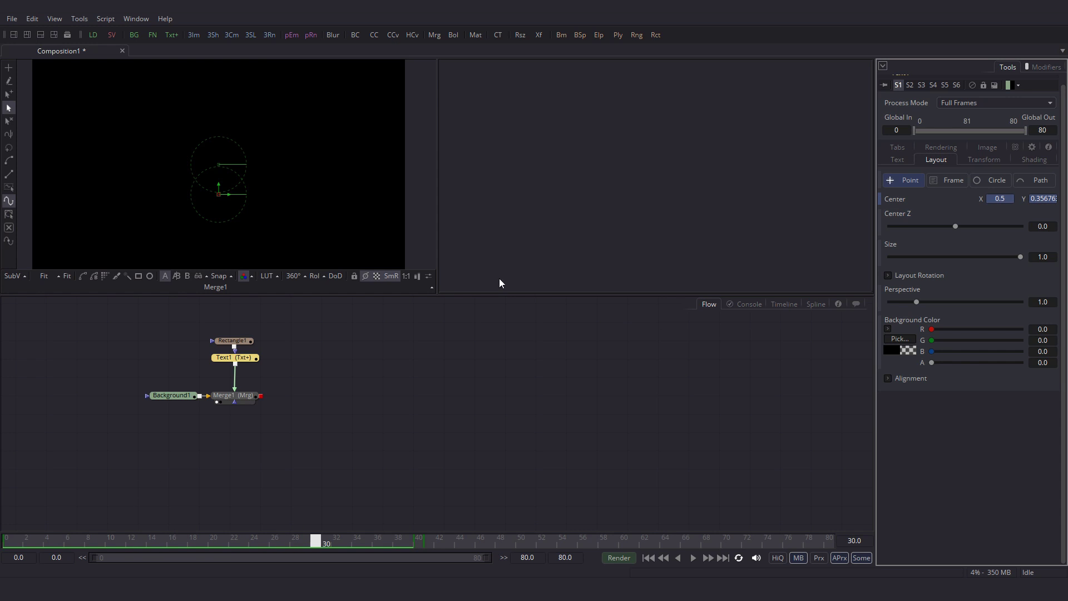
{"action": "double_click", "coordinate": [1031, 199]}
{"action": "key", "text": "BackSpace"}
{"action": "type", "text": ".5"}
{"action": "key", "text": "Tab"}
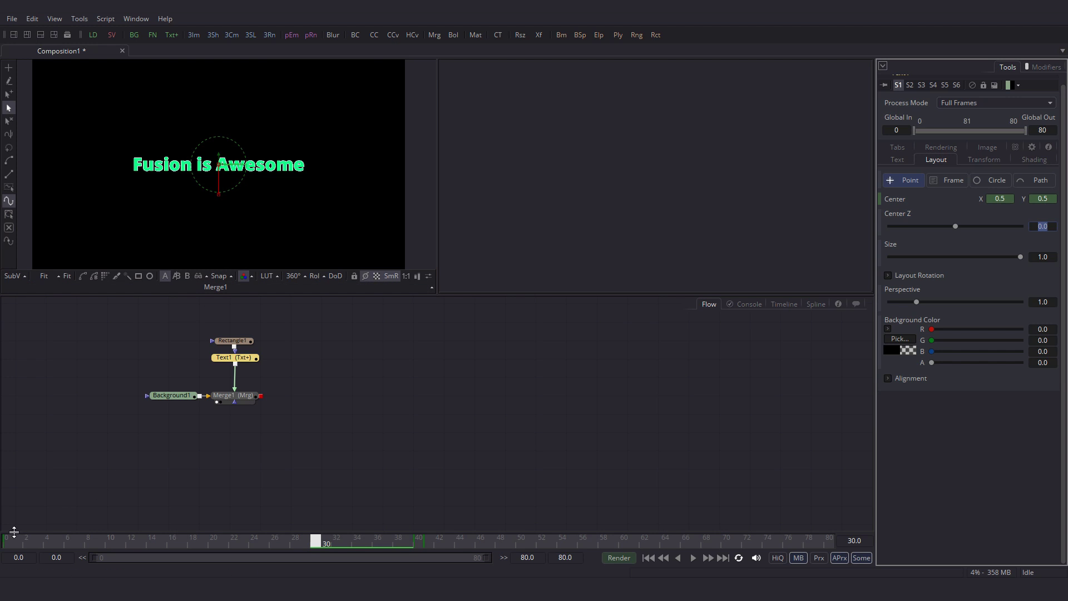
{"action": "left_click_drag", "start_coordinate": [14, 539], "coordinate": [296, 536]}
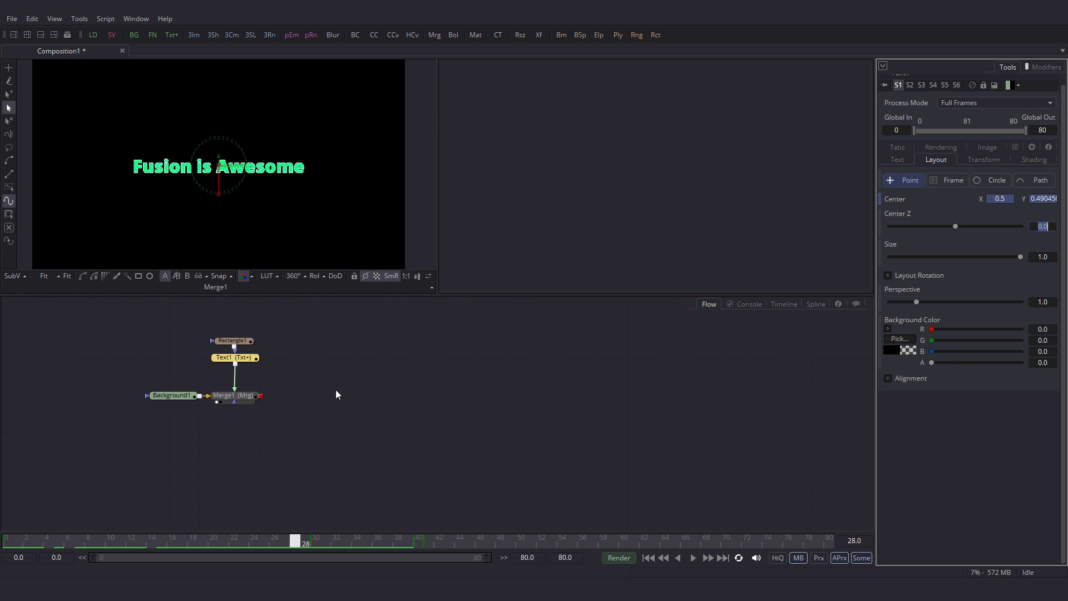
- Show the Center Y curve in the Spline editor and smooth all its keyframes
{"action": "left_click", "coordinate": [815, 304]}
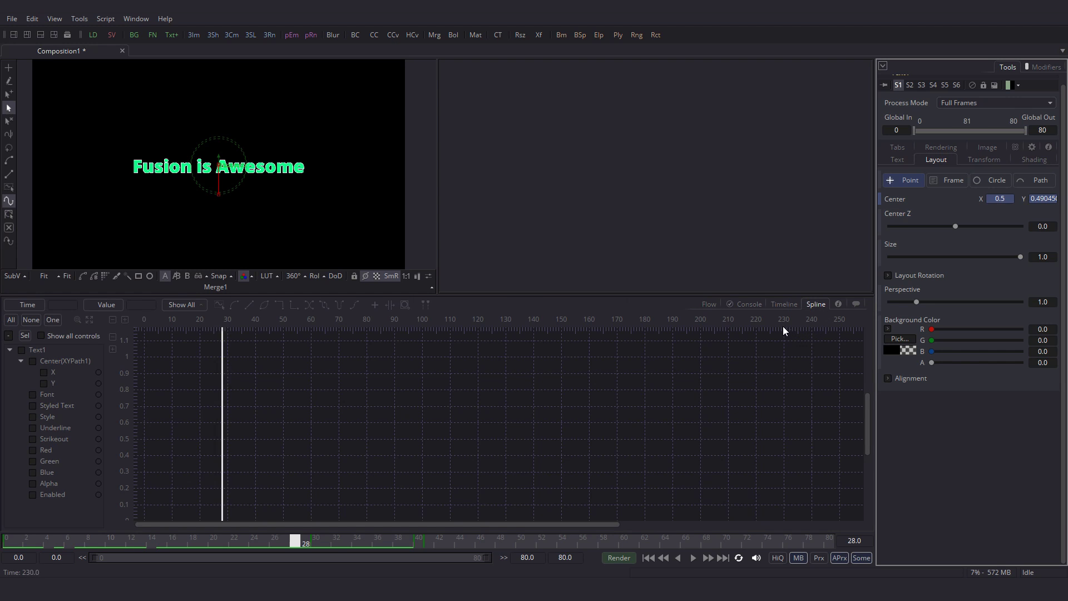
{"action": "left_click", "coordinate": [44, 383]}
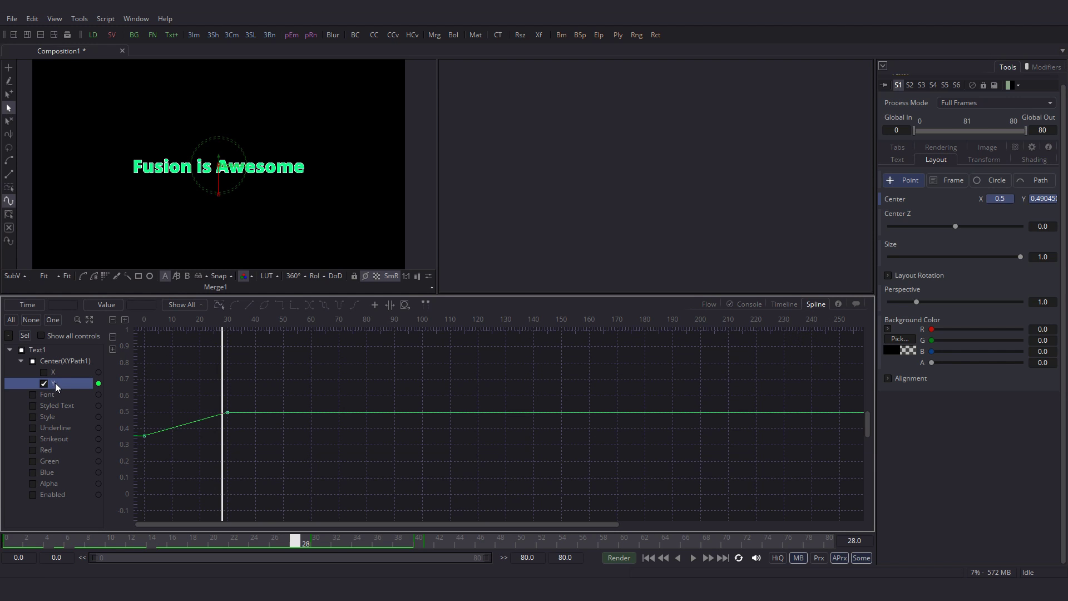
{"action": "left_click", "coordinate": [89, 319]}
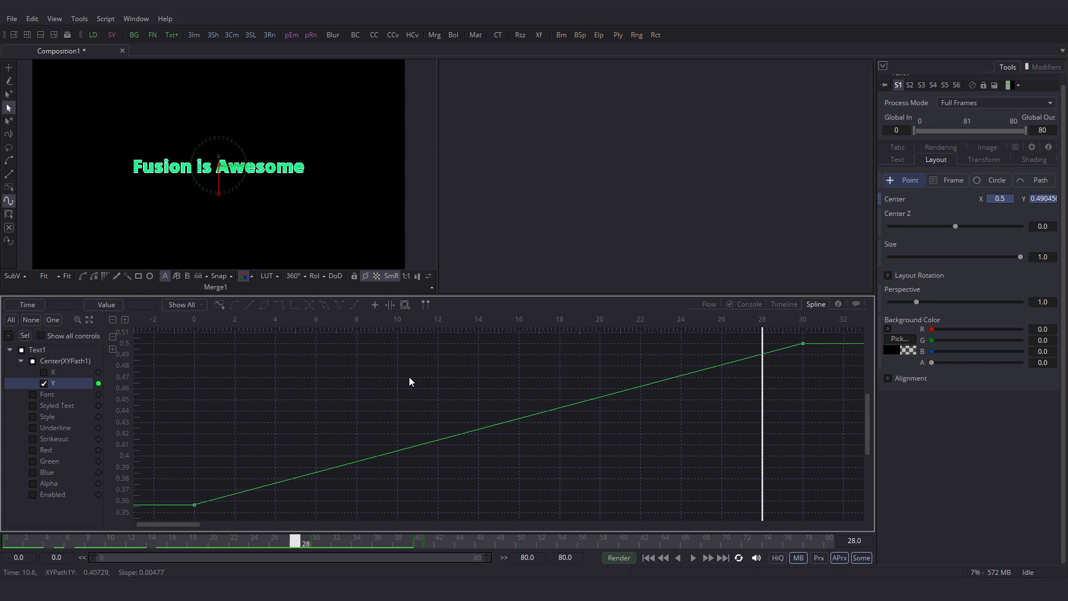
{"action": "key", "text": "ctrl+a"}
{"action": "key", "text": "shift+s"}
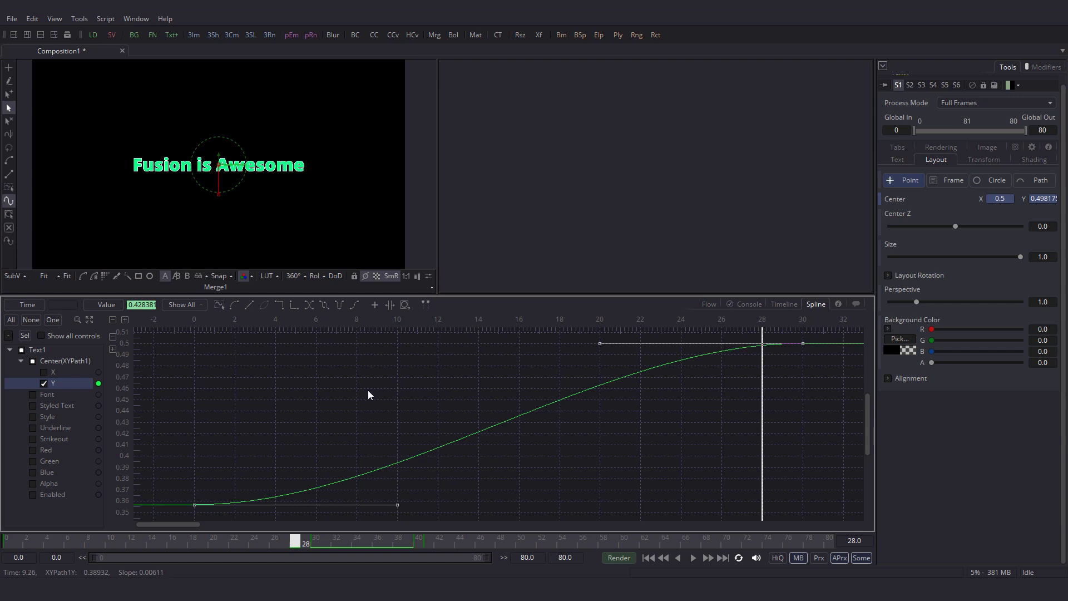
- Shape the frame-15 keyframe's tangents steeply so the rise is fast mid-way and eases out
{"action": "left_click", "coordinate": [162, 542]}
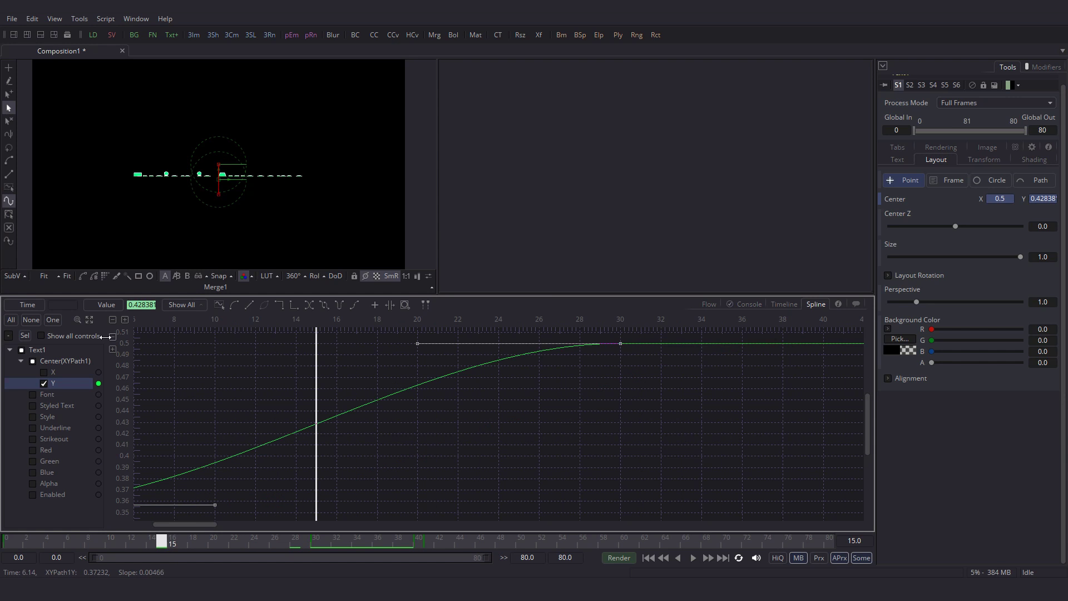
{"action": "left_click", "coordinate": [87, 322]}
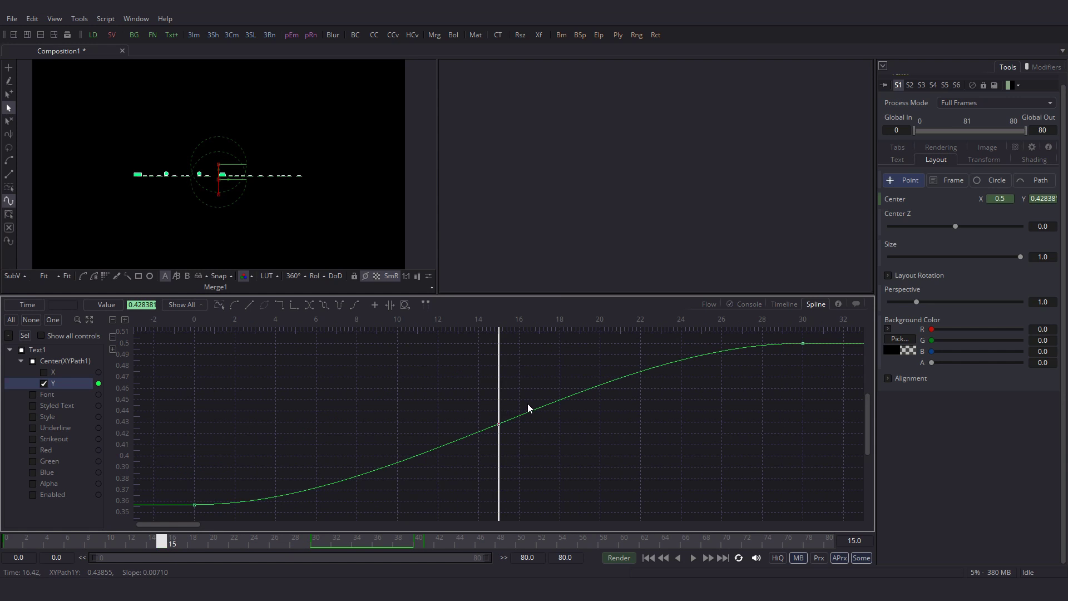
{"action": "left_click_drag", "start_coordinate": [461, 392], "coordinate": [499, 432]}
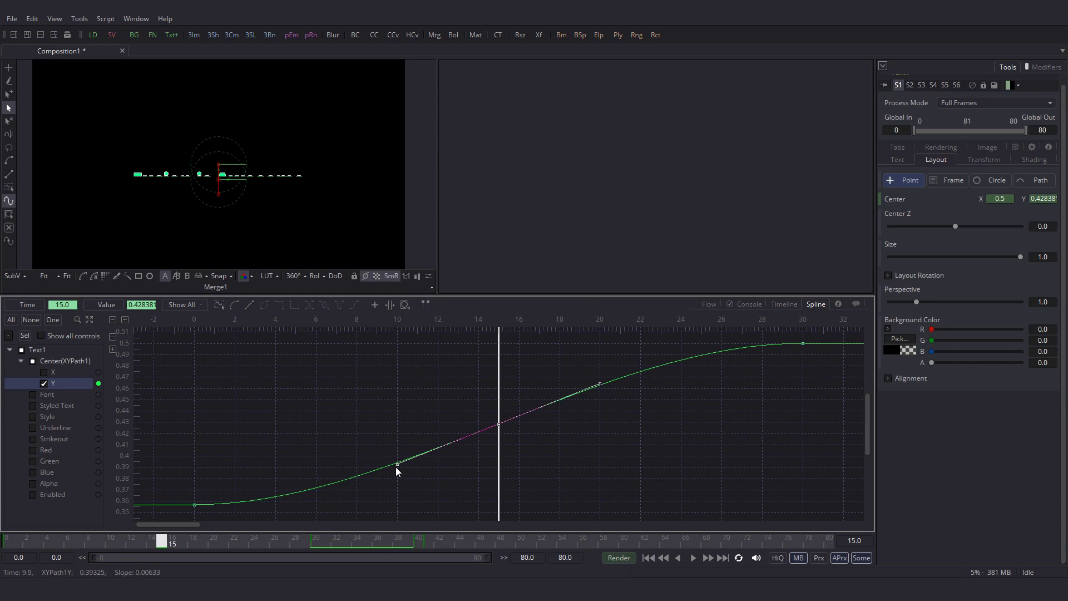
{"action": "left_click_drag", "start_coordinate": [395, 471], "coordinate": [460, 509]}
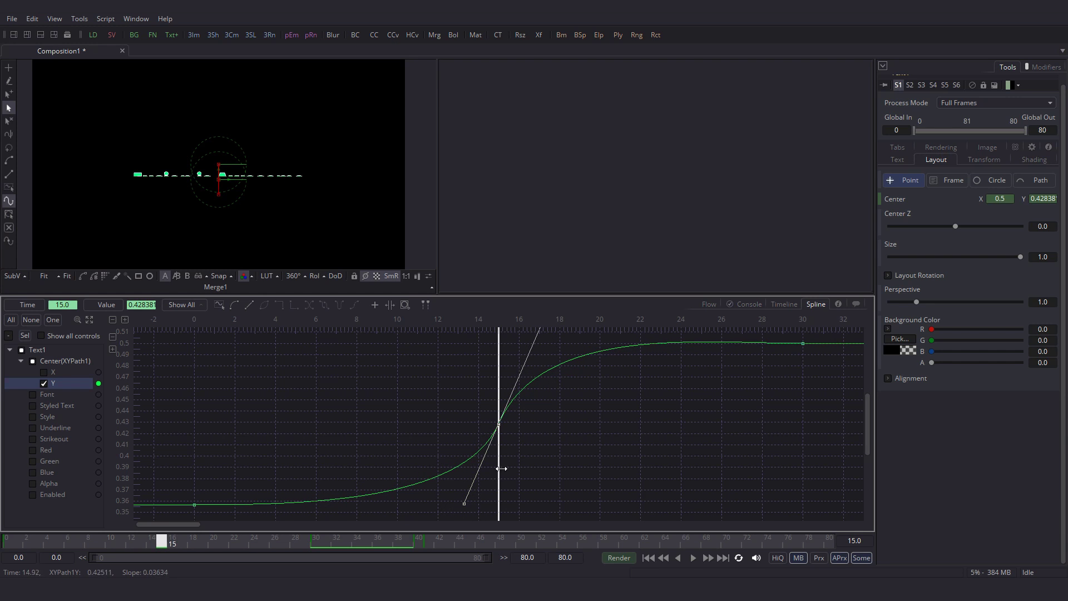
{"action": "left_click_drag", "start_coordinate": [578, 383], "coordinate": [555, 393]}
{"action": "left_click_drag", "start_coordinate": [506, 365], "coordinate": [494, 387]}
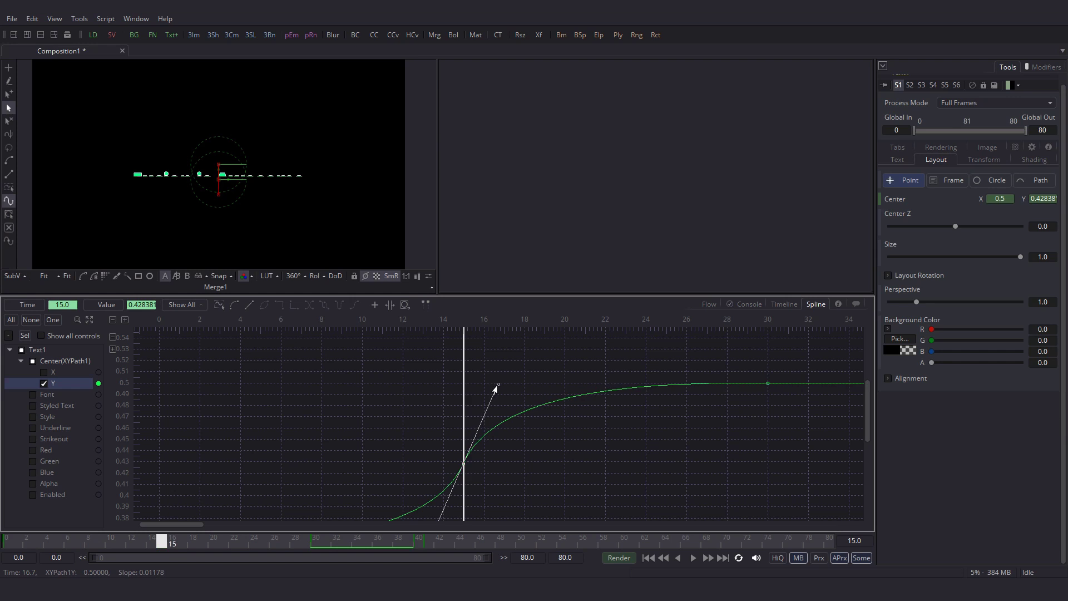
{"action": "left_click", "coordinate": [711, 306]}
{"action": "left_click", "coordinate": [193, 457]}
{"action": "left_click", "coordinate": [9, 541]}
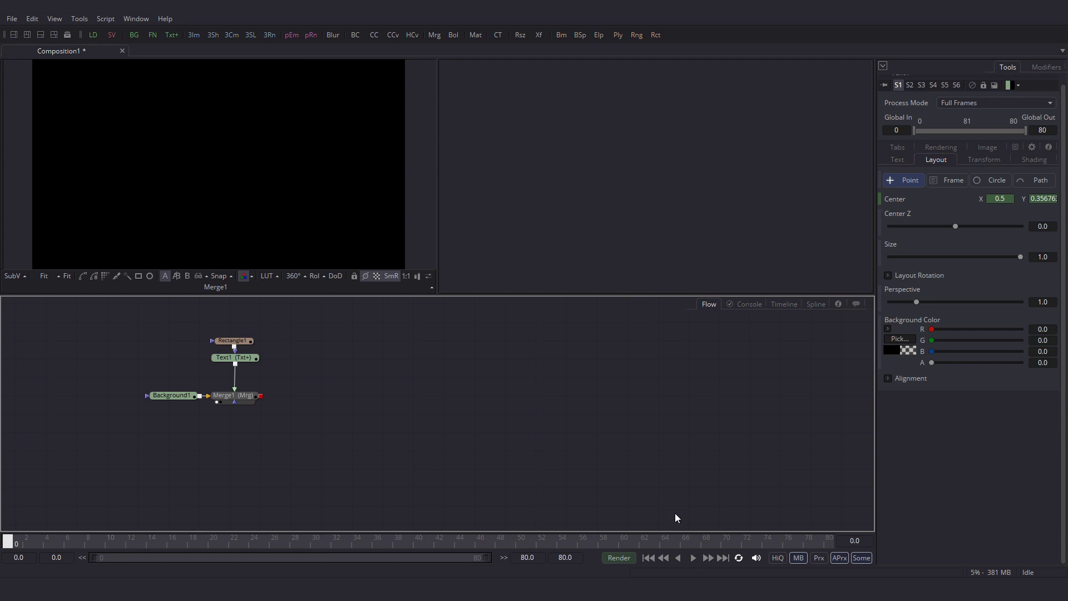
{"action": "left_click", "coordinate": [693, 557]}
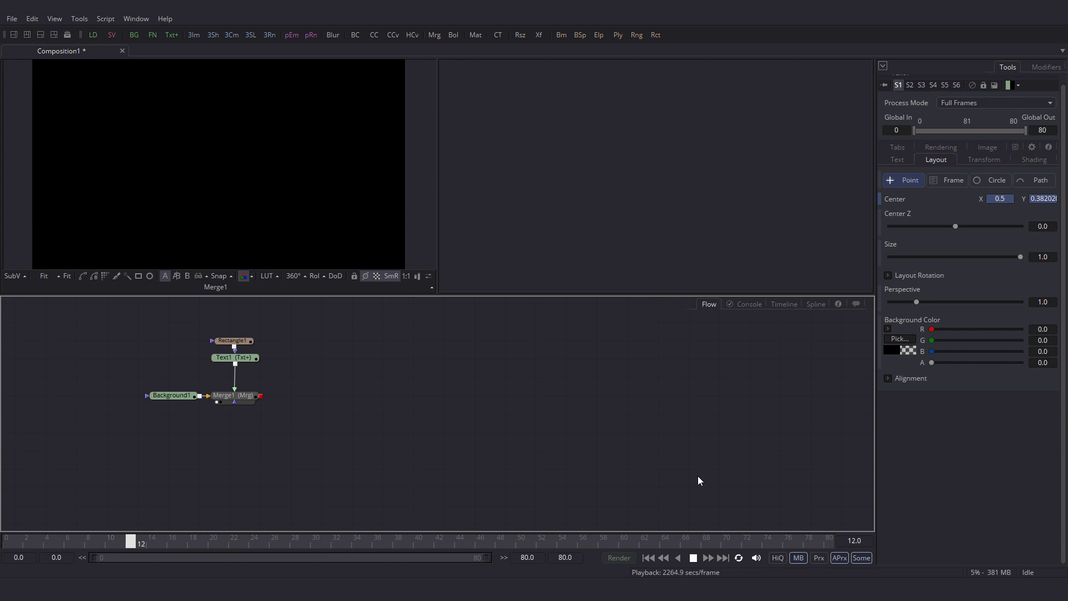
{"action": "left_click", "coordinate": [693, 558]}
{"action": "left_click", "coordinate": [249, 359]}
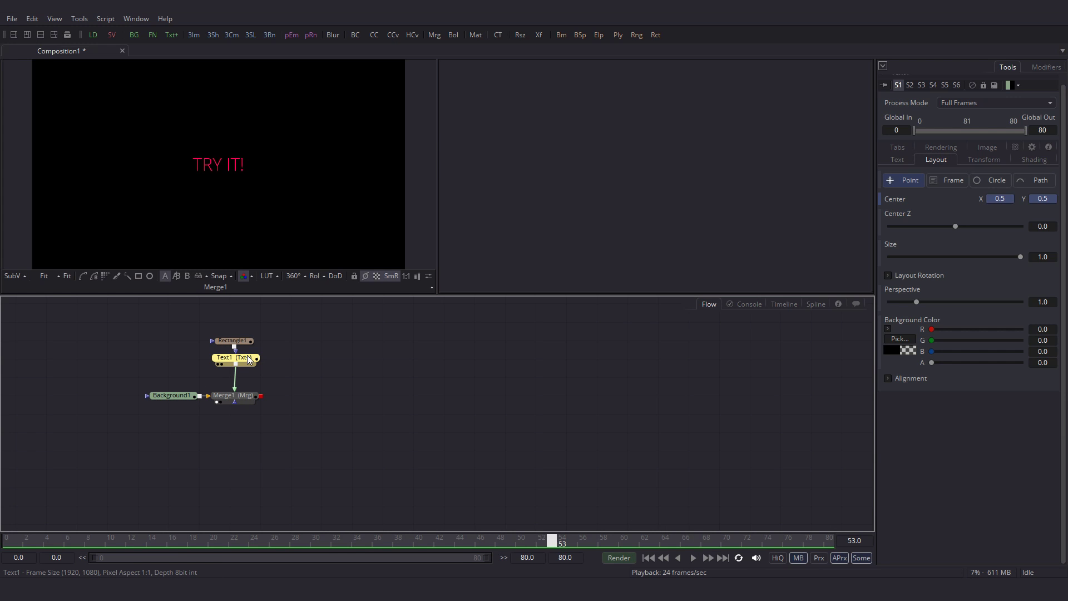
- Move the middle Center Y keyframe to frame 12 and reshape its tangents
{"action": "left_click", "coordinate": [816, 304]}
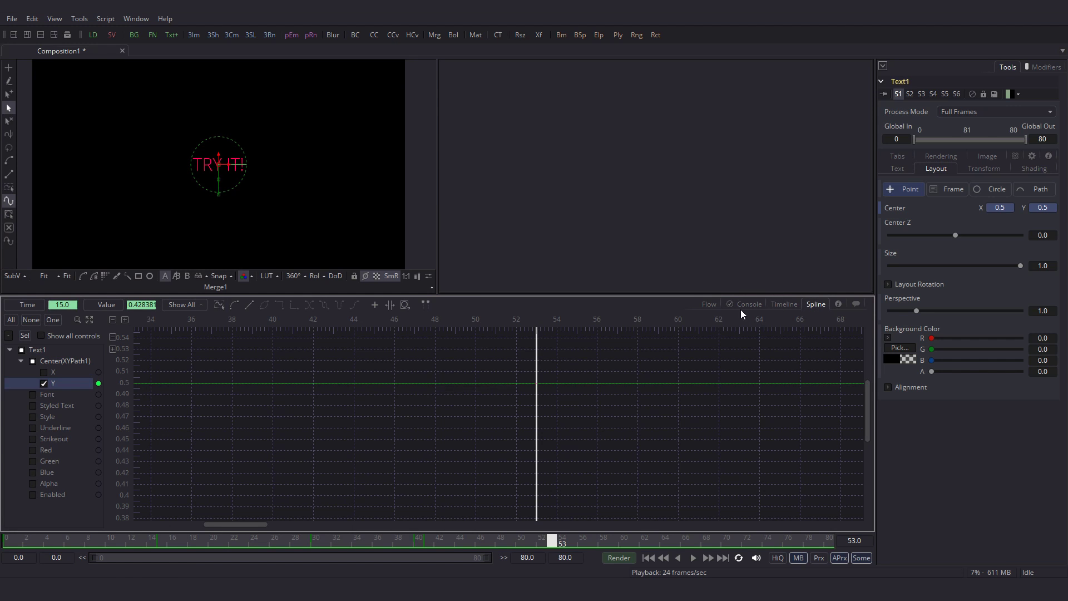
{"action": "left_click", "coordinate": [89, 319]}
{"action": "left_click_drag", "start_coordinate": [457, 404], "coordinate": [557, 454]}
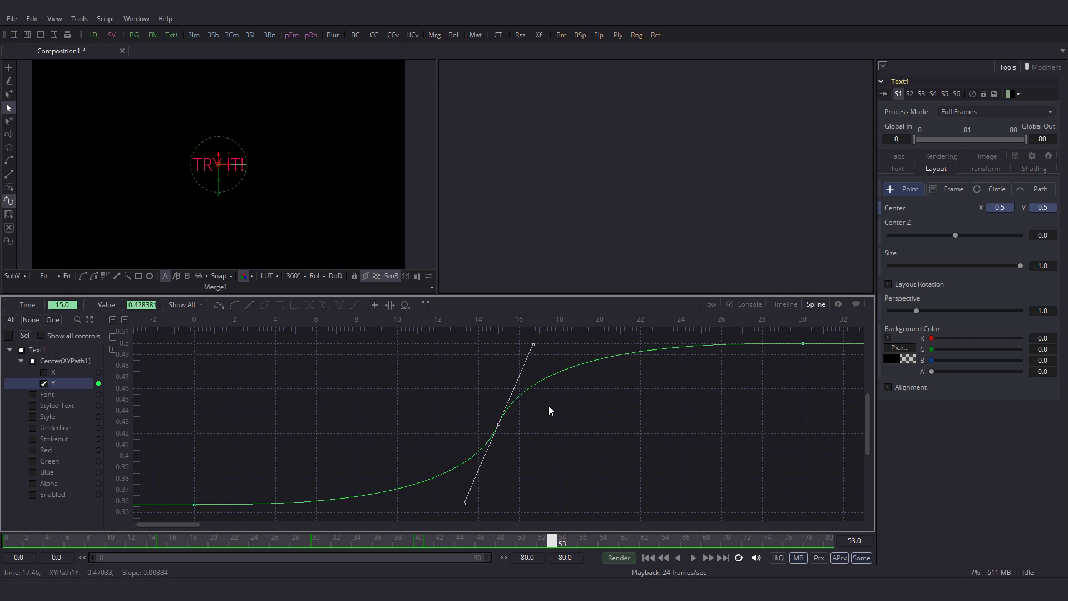
{"action": "key", "text": "Left"}
{"action": "key", "text": "Left"}
{"action": "key", "text": "Left"}
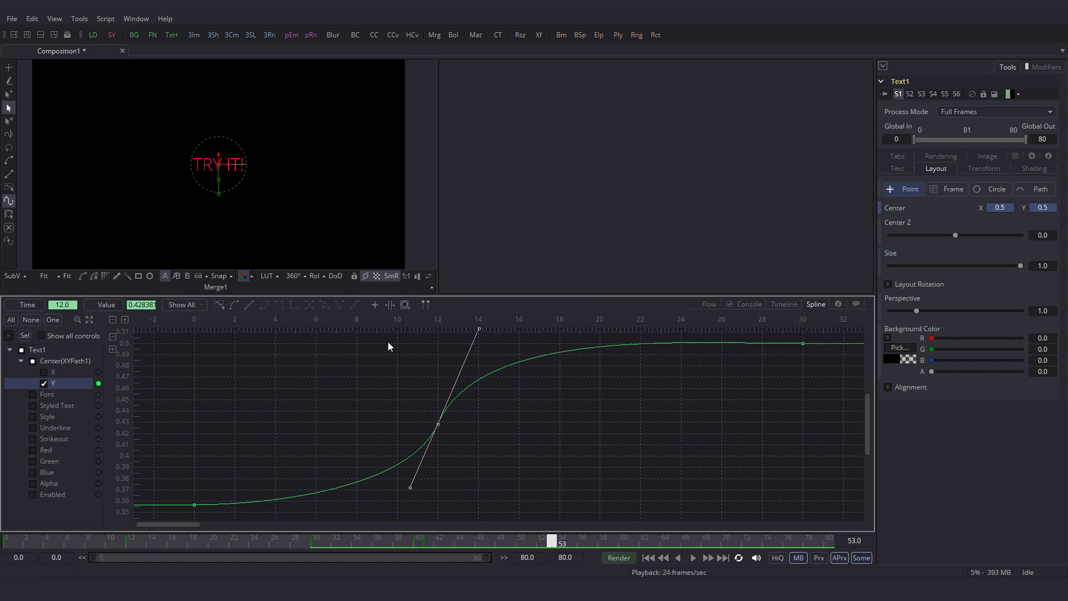
{"action": "left_click_drag", "start_coordinate": [410, 487], "coordinate": [404, 506]}
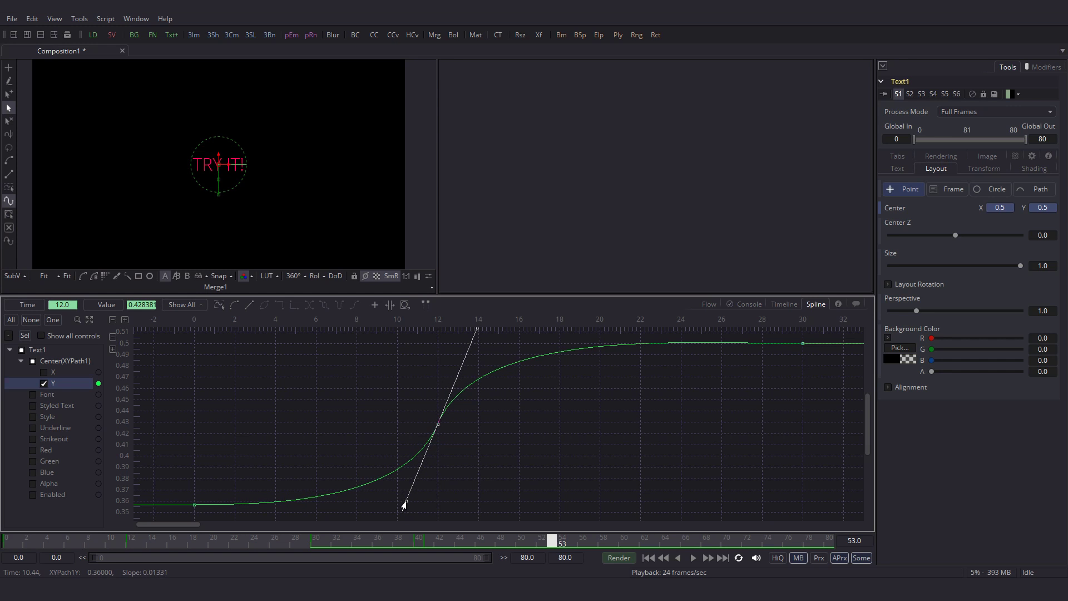
{"action": "scroll", "coordinate": [508, 375], "scroll_direction": "up", "scroll_amount": 2}
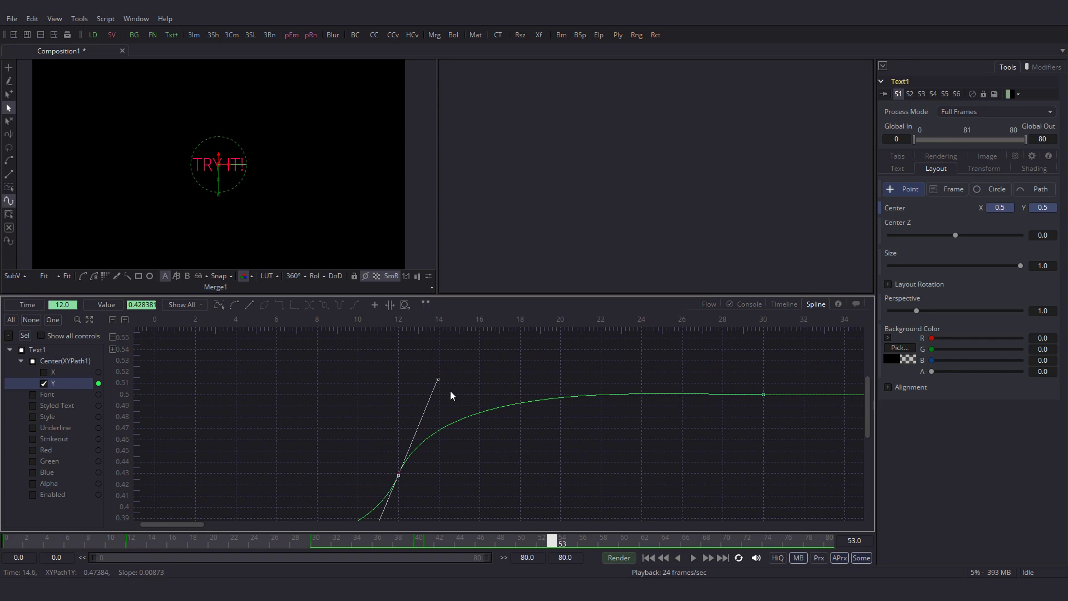
{"action": "left_click_drag", "start_coordinate": [435, 381], "coordinate": [421, 398]}
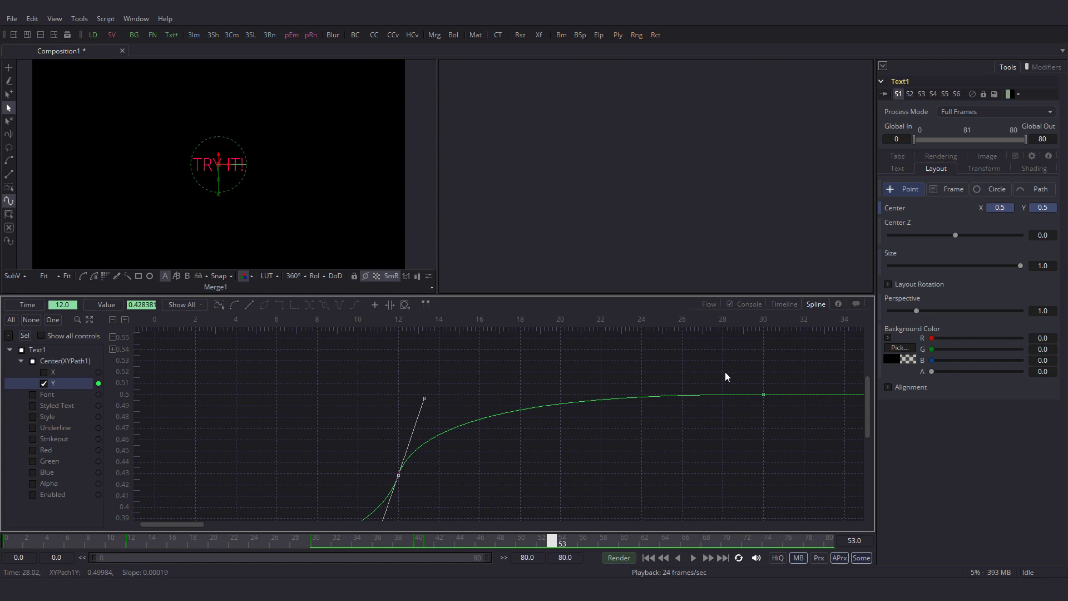
- Lock the frame-30 keyframe's in/out tangents at length 70, then play the animation in Flow
{"action": "left_click_drag", "start_coordinate": [726, 371], "coordinate": [823, 440]}
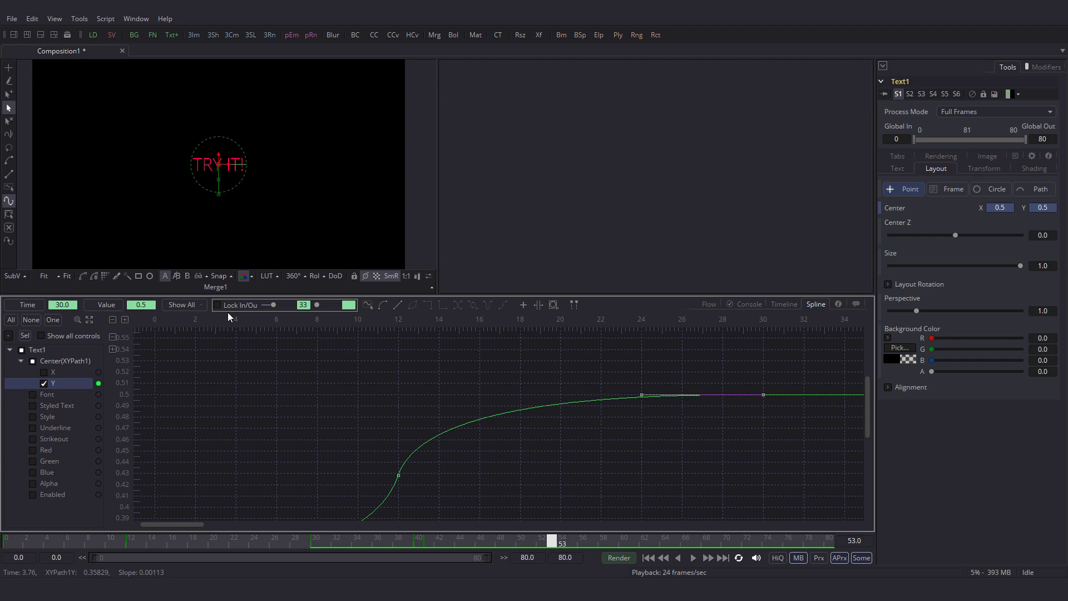
{"action": "left_click", "coordinate": [218, 305]}
{"action": "double_click", "coordinate": [307, 305]}
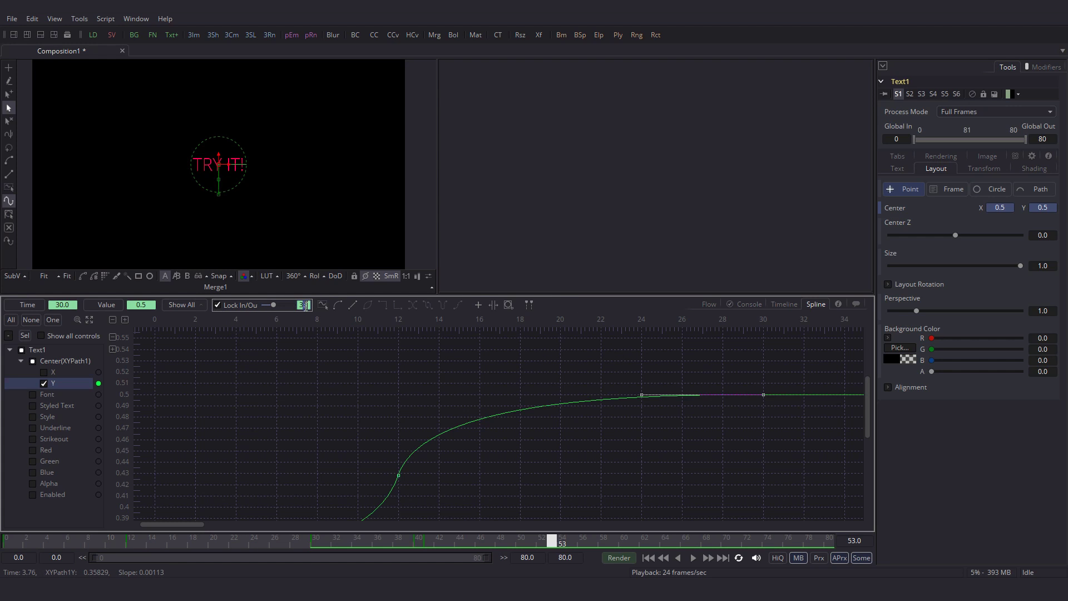
{"action": "type", "text": "70"}
{"action": "key", "text": "Return"}
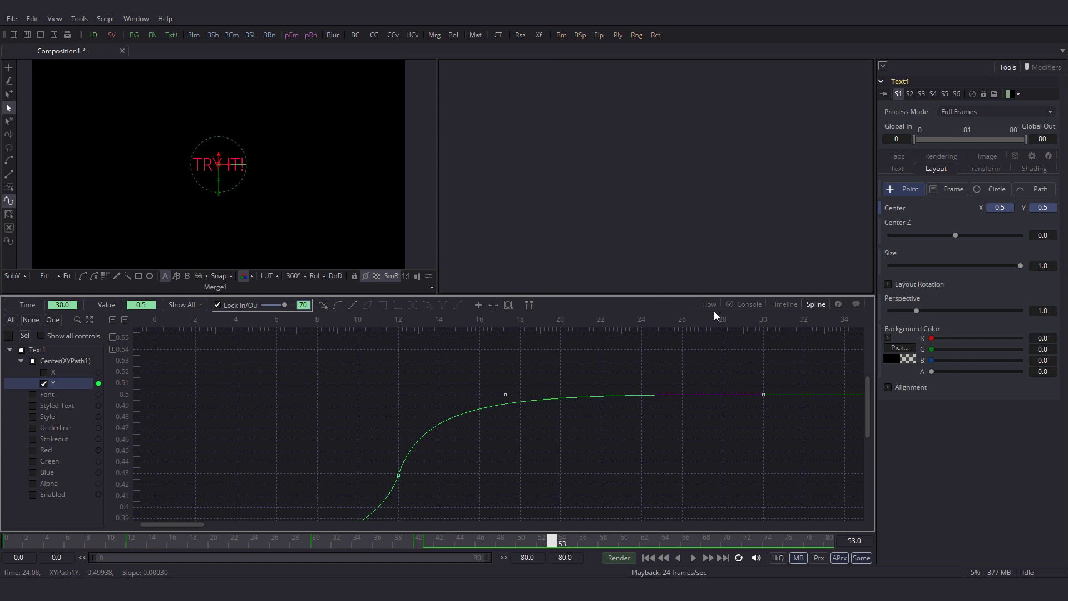
{"action": "left_click", "coordinate": [709, 305]}
{"action": "key", "text": "space"}
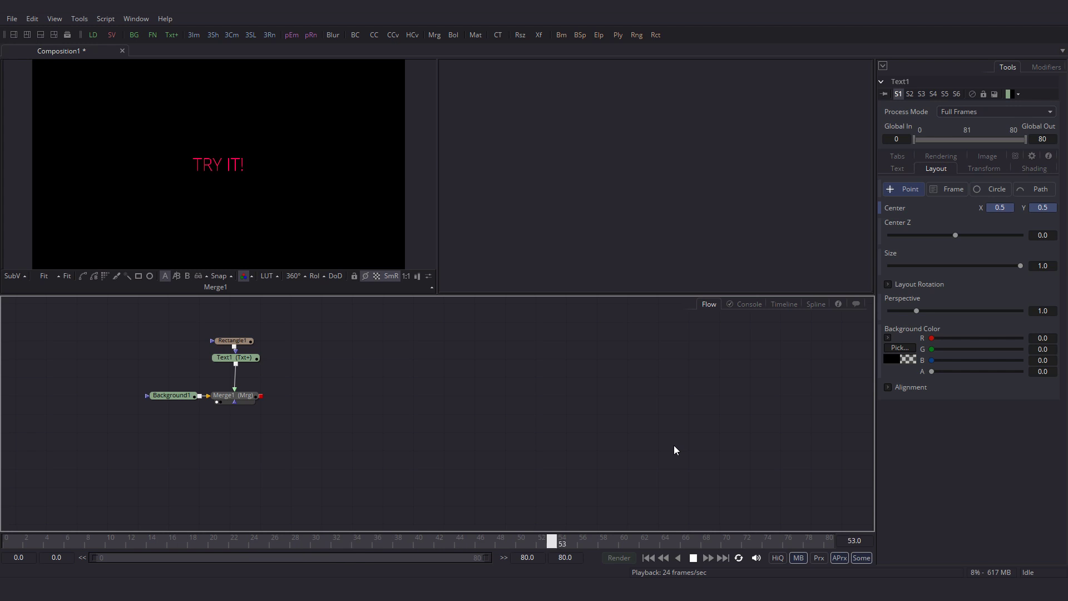
{"action": "left_click", "coordinate": [699, 558]}
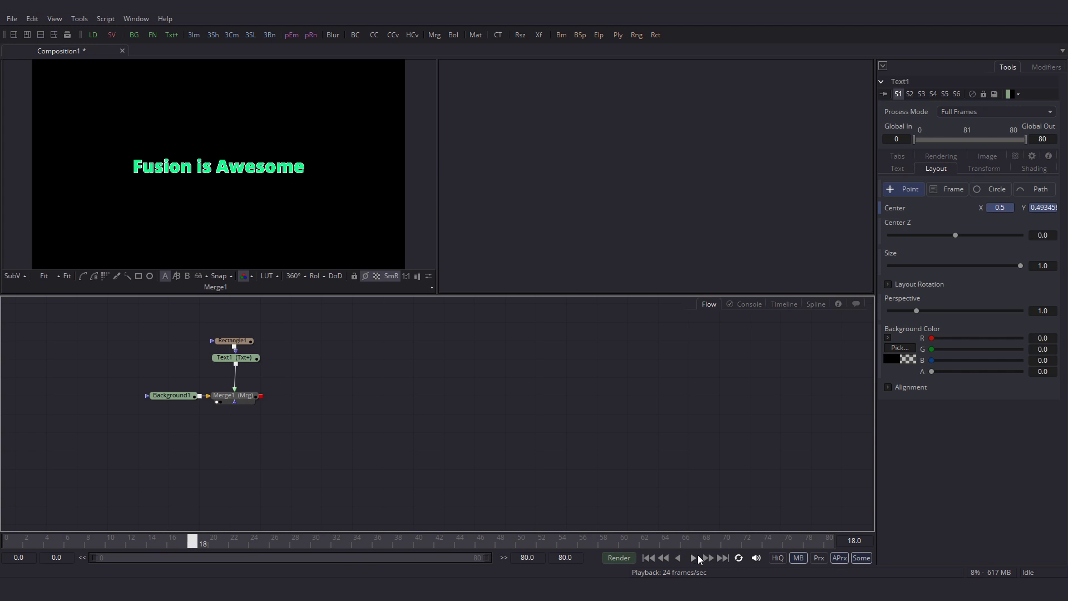
{"action": "left_click_drag", "start_coordinate": [199, 543], "coordinate": [378, 545]}
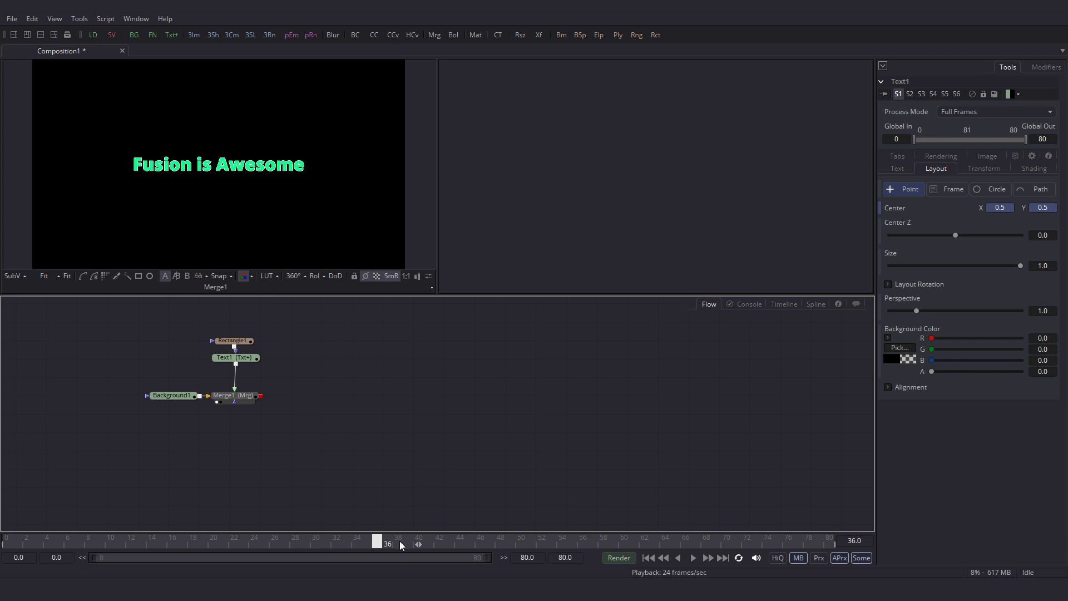
{"action": "left_click_drag", "start_coordinate": [400, 542], "coordinate": [428, 543]}
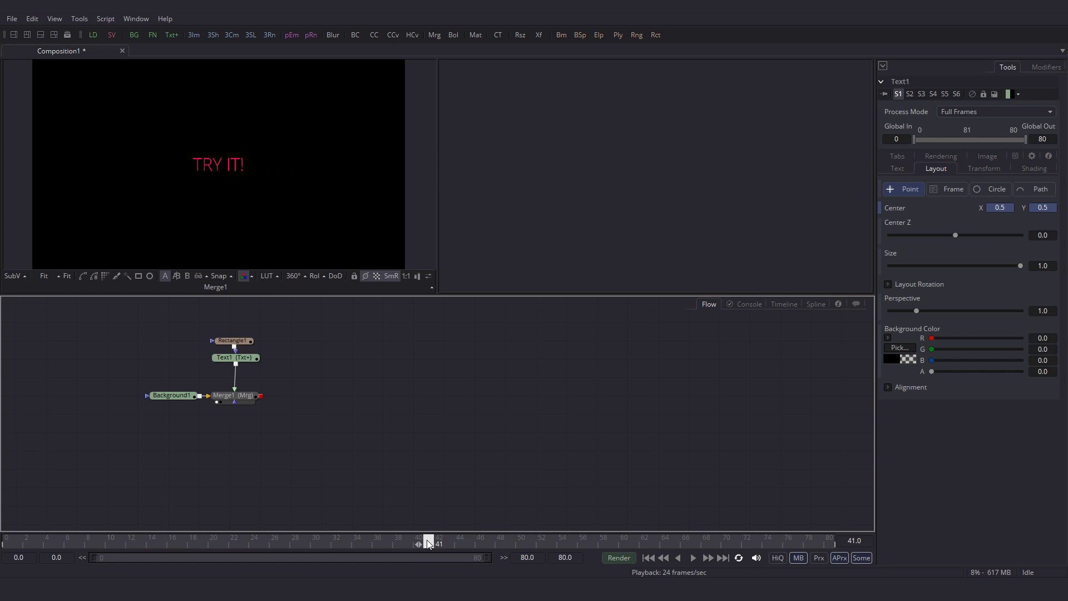
{"action": "left_click", "coordinate": [250, 359]}
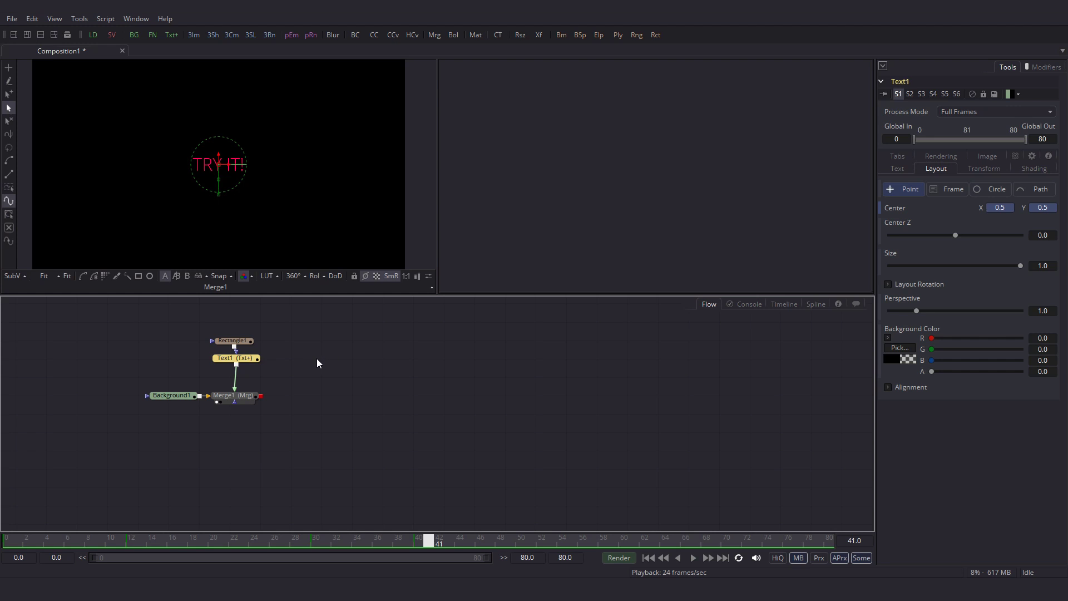
- Insert a Camera Shake (CShk) node after Text1, ahead of Merge1, via the 'cam' tool search
{"action": "key", "text": "shift+space"}
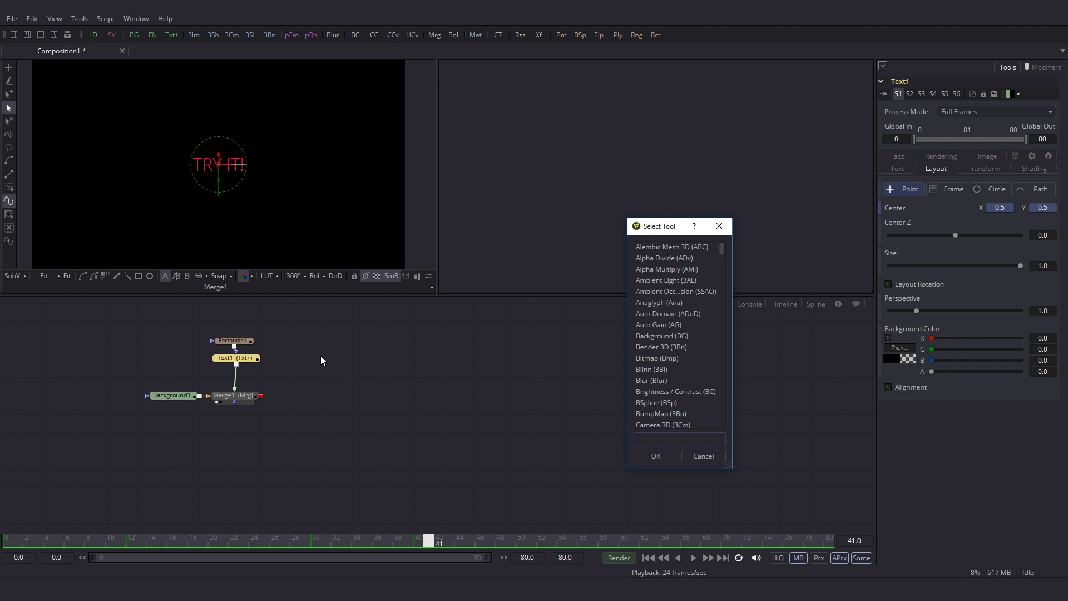
{"action": "type", "text": "came"}
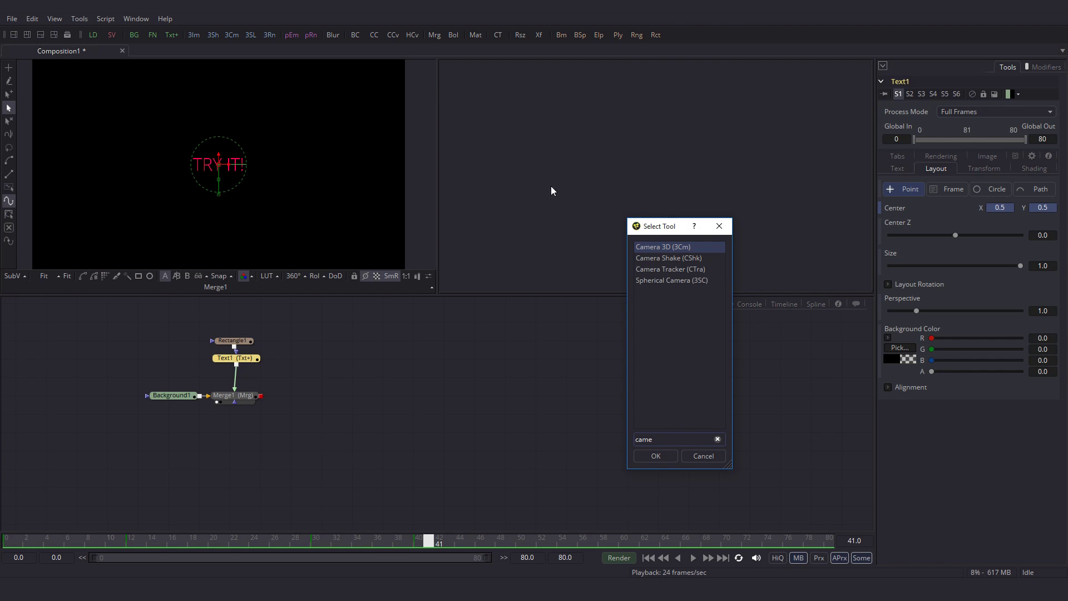
{"action": "left_click", "coordinate": [674, 258]}
{"action": "left_click", "coordinate": [655, 455]}
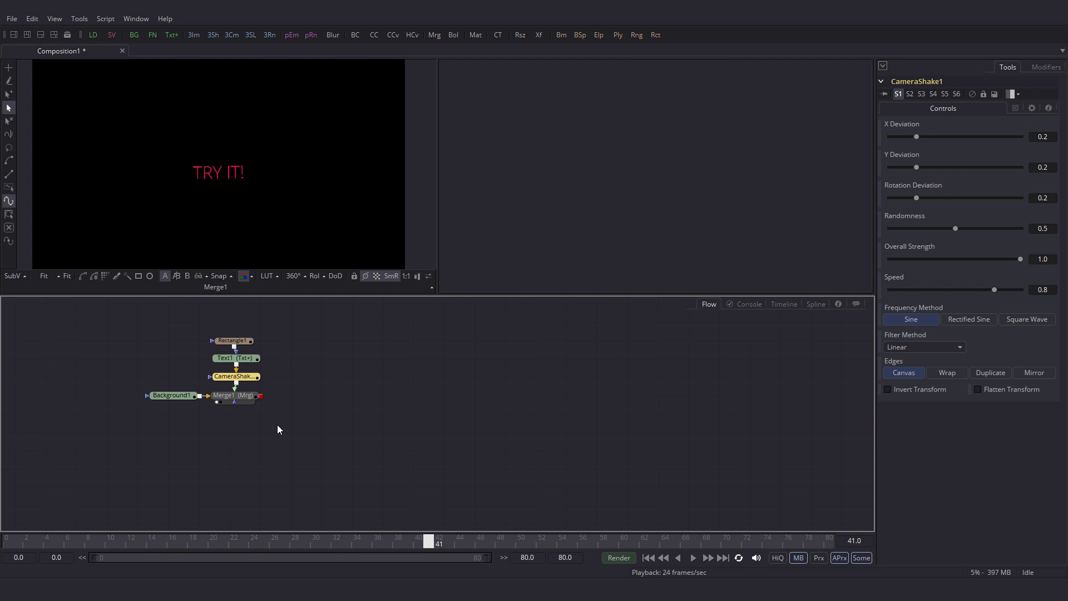
- Keyframe CameraShake1's Overall Strength at 1.0 on frame 41 and 0.0 on frames 35 and 55
{"action": "left_click_drag", "start_coordinate": [159, 541], "coordinate": [432, 542]}
{"action": "left_click", "coordinate": [880, 257]}
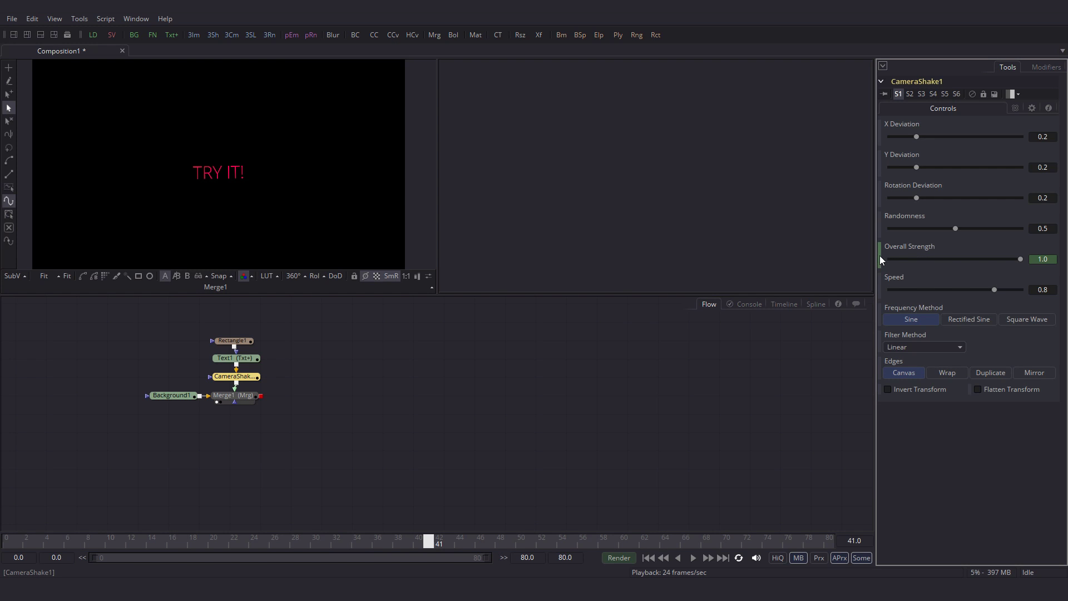
{"action": "left_click", "coordinate": [365, 542]}
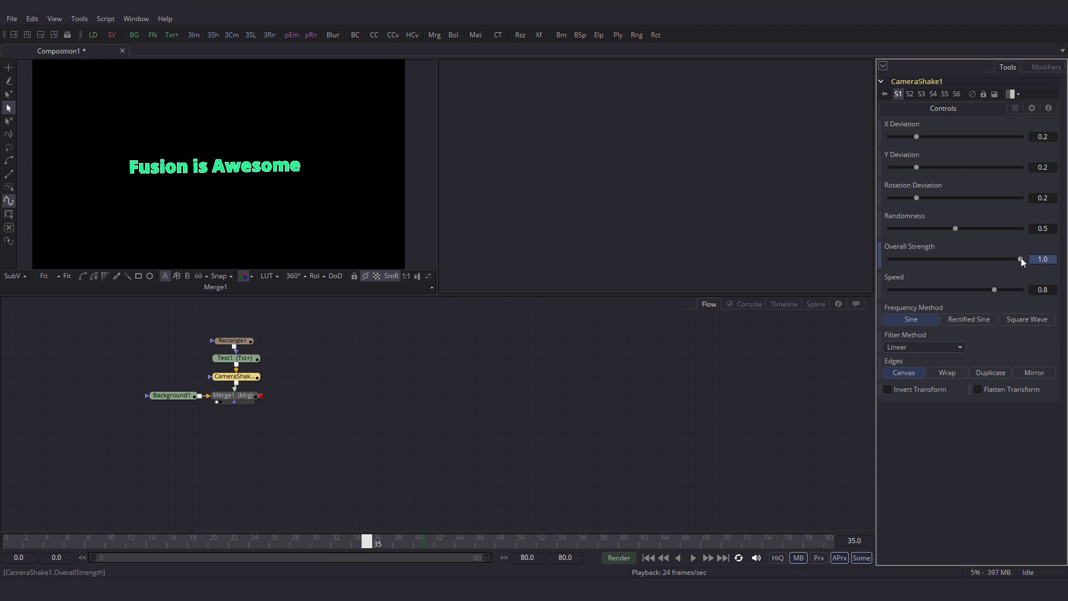
{"action": "left_click_drag", "start_coordinate": [1020, 258], "coordinate": [812, 252]}
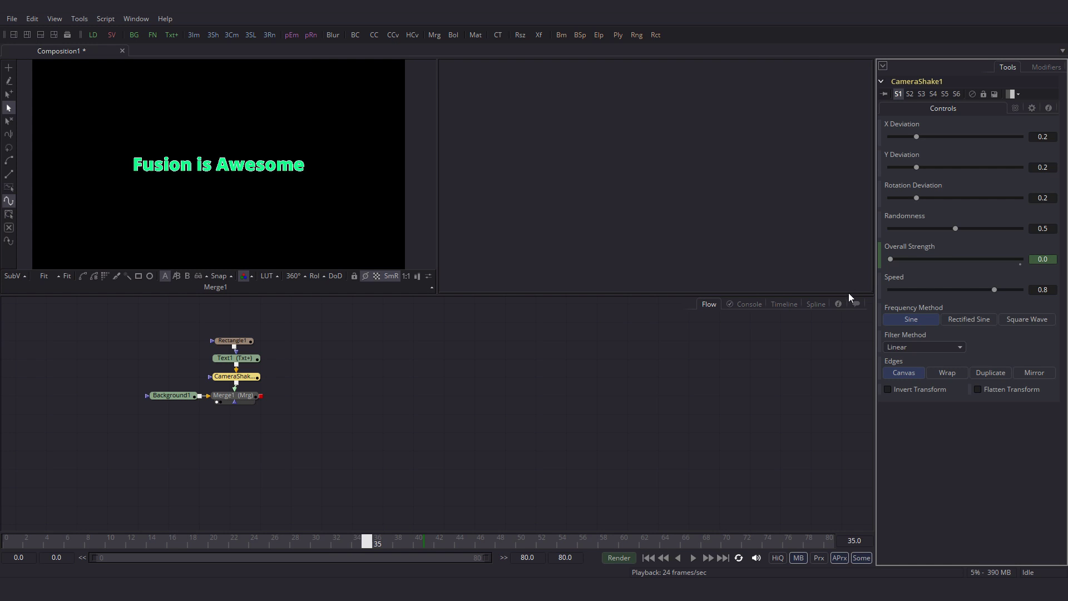
{"action": "left_click_drag", "start_coordinate": [473, 543], "coordinate": [570, 538]}
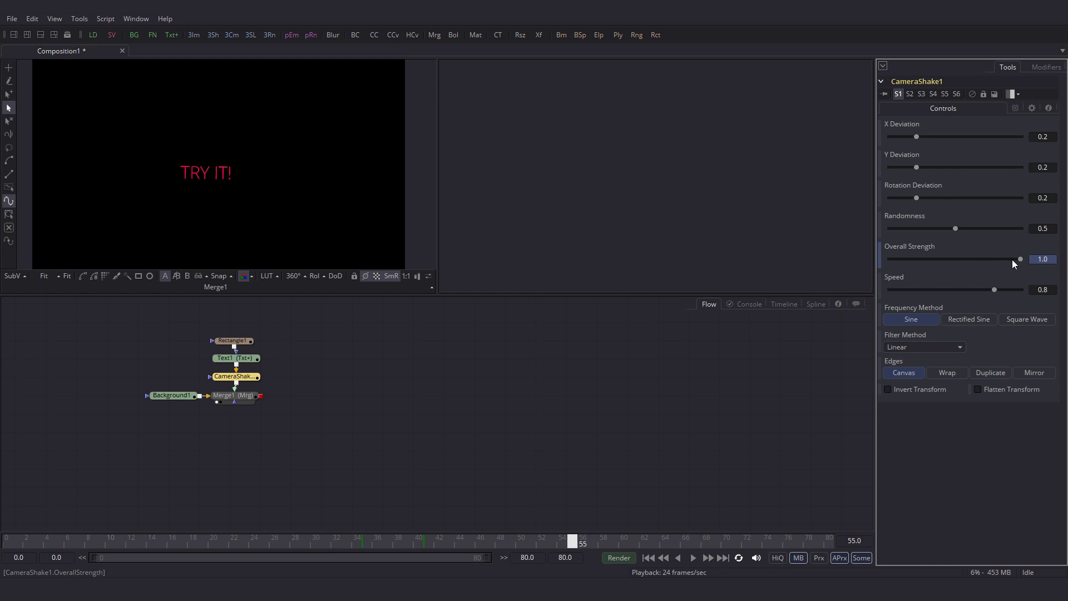
{"action": "left_click_drag", "start_coordinate": [1022, 259], "coordinate": [846, 249]}
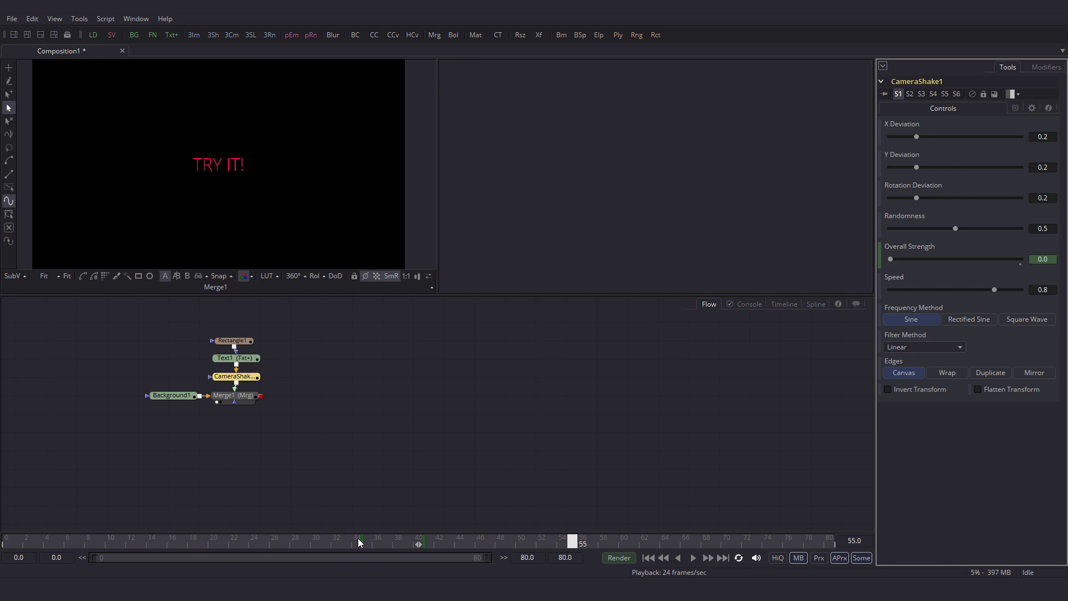
- Scrub frames 35–55, then play from before the shake to preview it
{"action": "left_click_drag", "start_coordinate": [358, 539], "coordinate": [522, 538]}
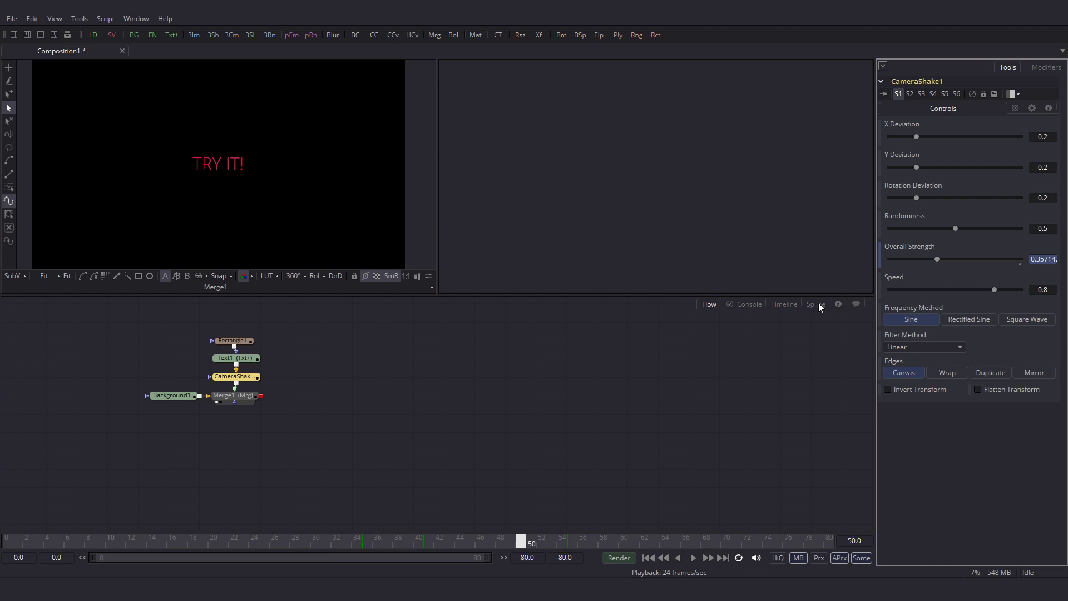
{"action": "left_click", "coordinate": [337, 532]}
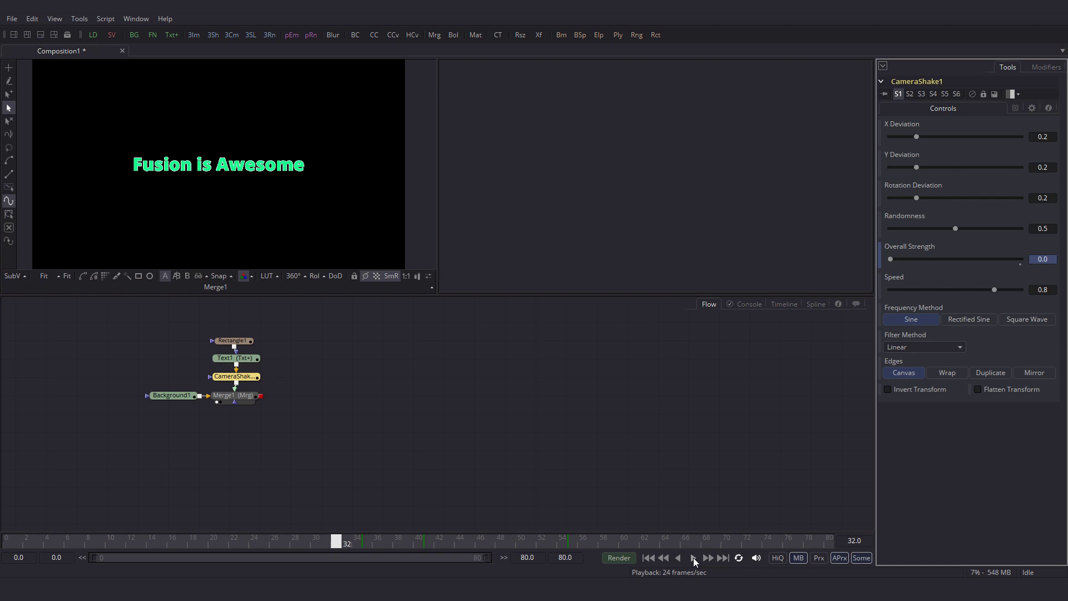
{"action": "left_click", "coordinate": [693, 558]}
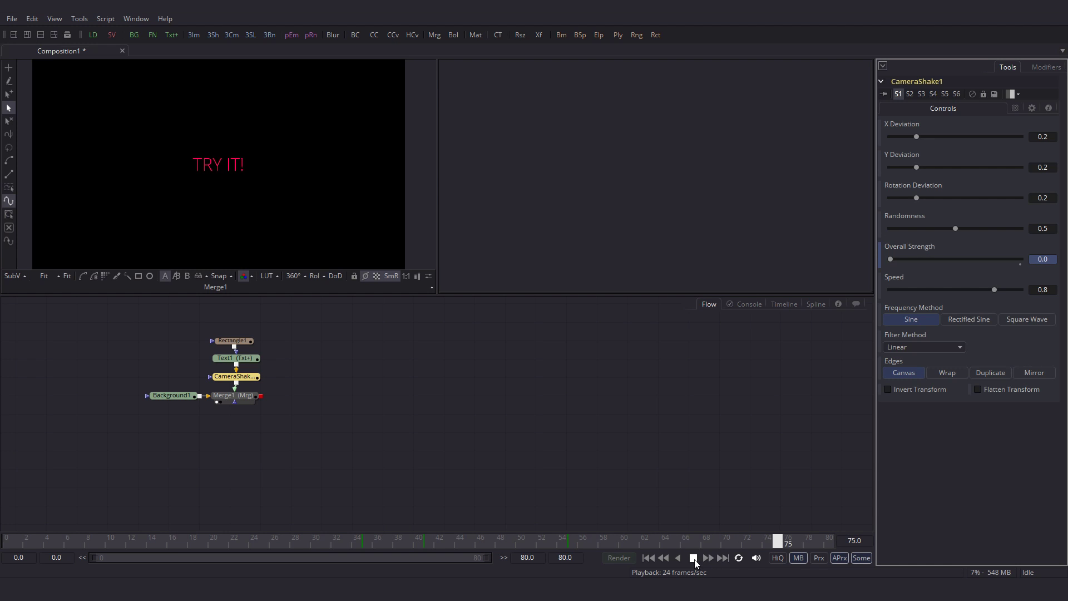
- In the Spline editor, show only the Overall Strength curve and make all its keyframes smooth
{"action": "left_click", "coordinate": [817, 304]}
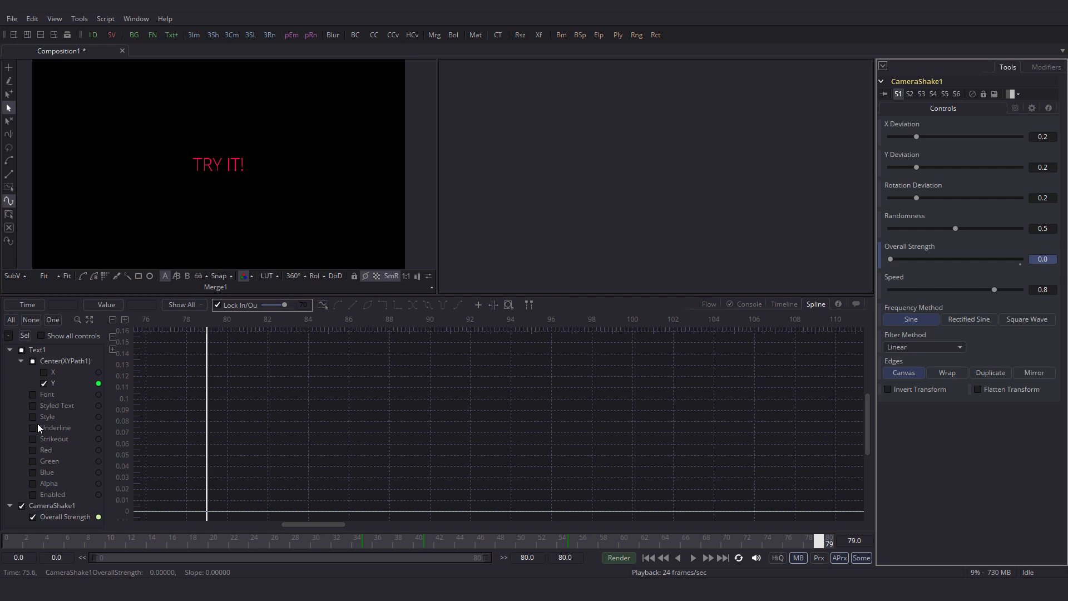
{"action": "left_click", "coordinate": [44, 384]}
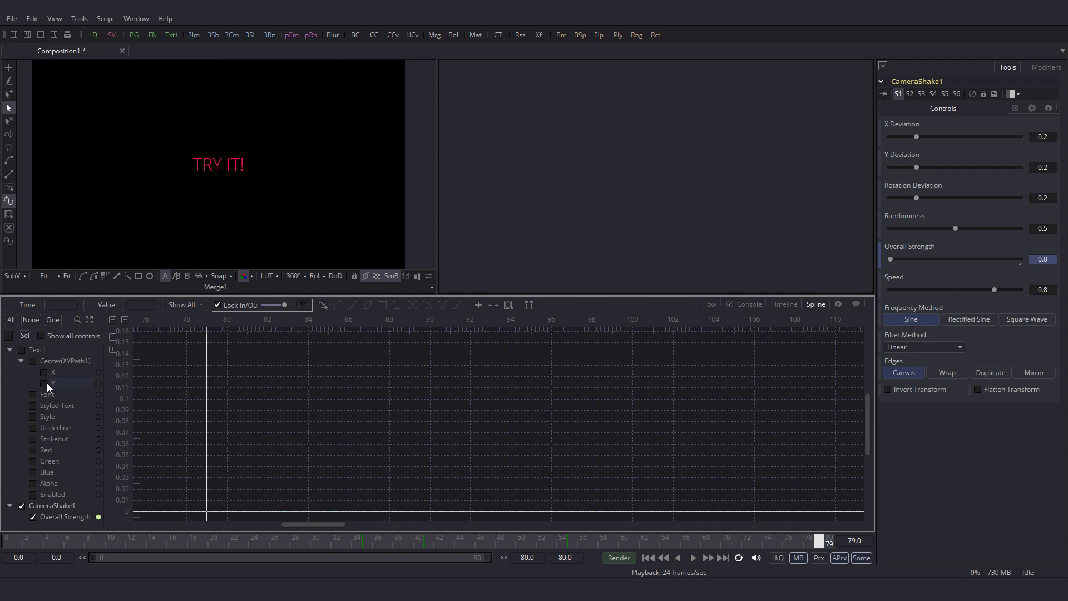
{"action": "left_click", "coordinate": [89, 320]}
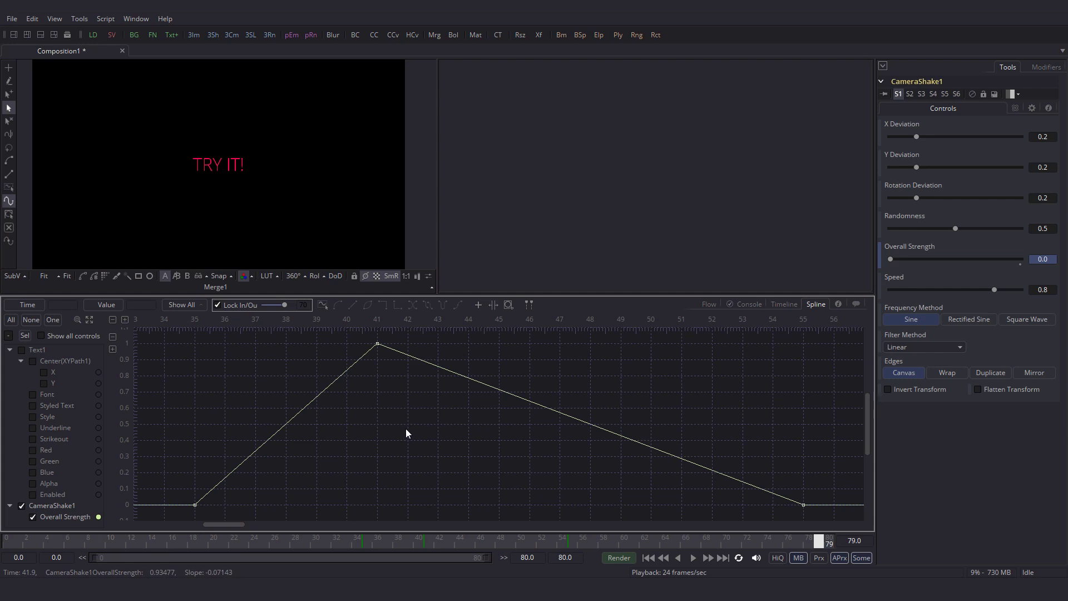
{"action": "key", "text": "ctrl+a"}
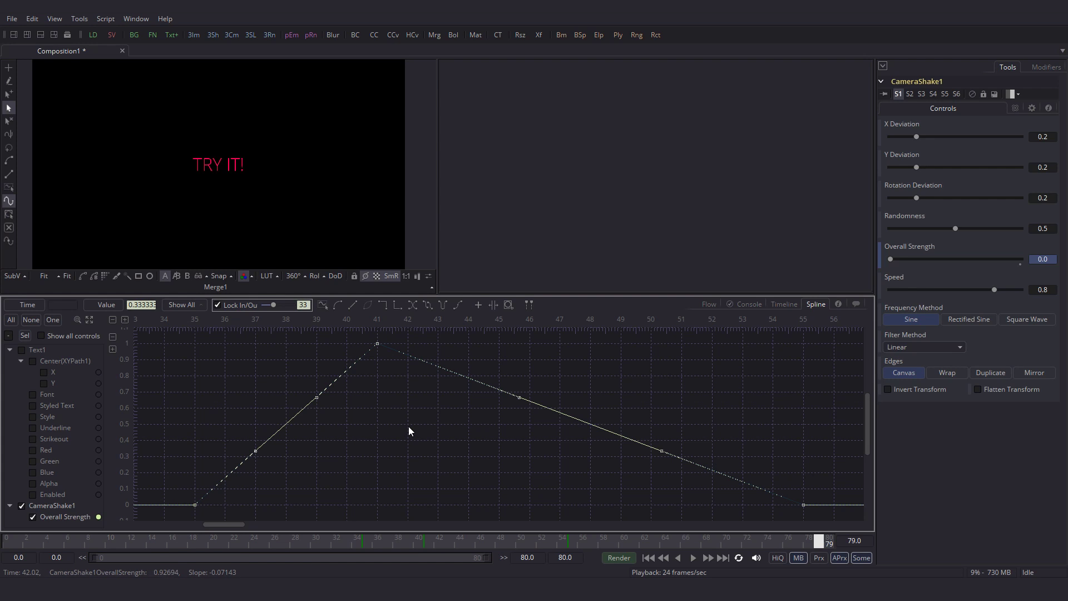
{"action": "key", "text": "s"}
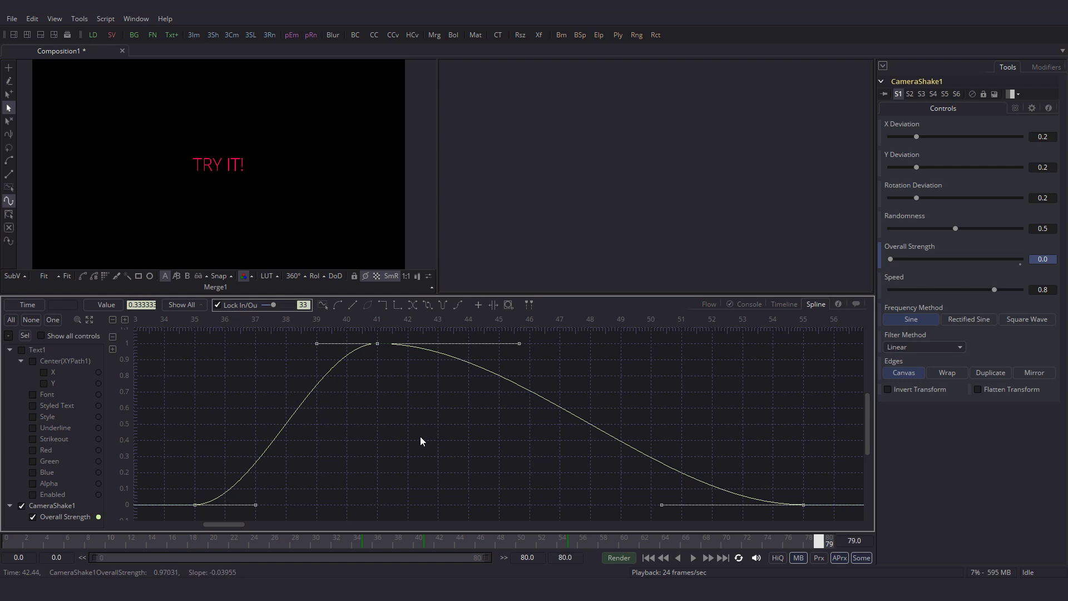
- Set tangent lengths of 70 on the frame 41 peak and 50 on frame 35, and ease the frame 55 falloff
{"action": "left_click", "coordinate": [378, 343]}
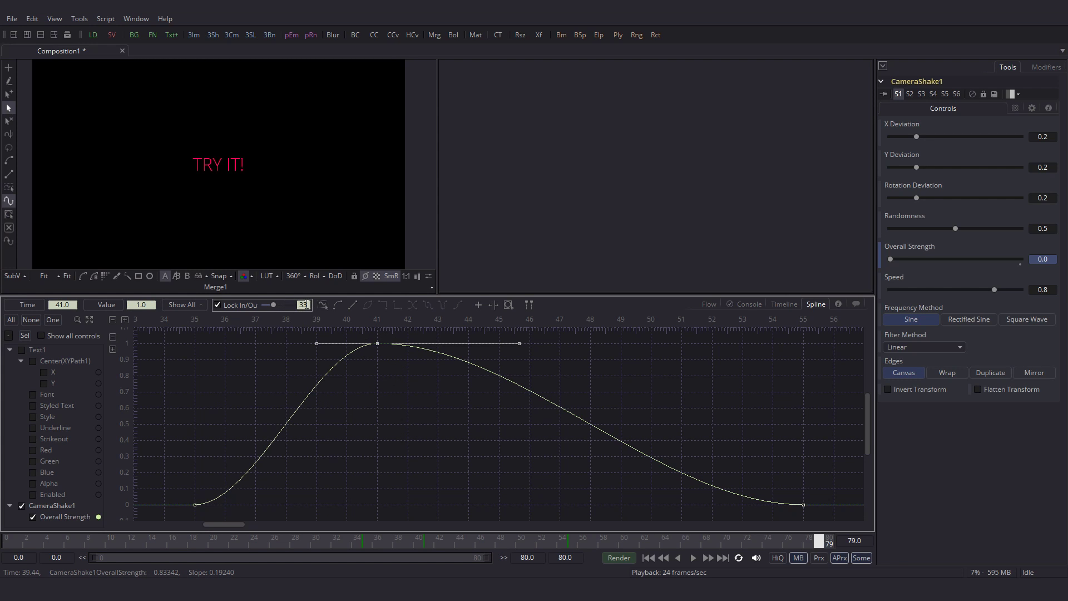
{"action": "type", "text": "70"}
{"action": "key", "text": "Return"}
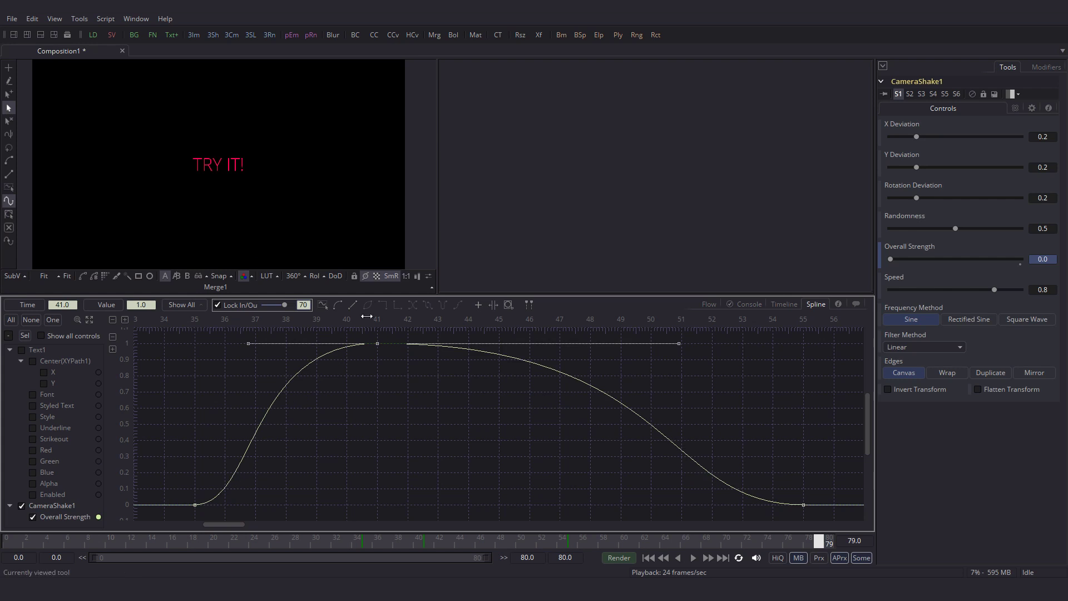
{"action": "left_click", "coordinate": [195, 505]}
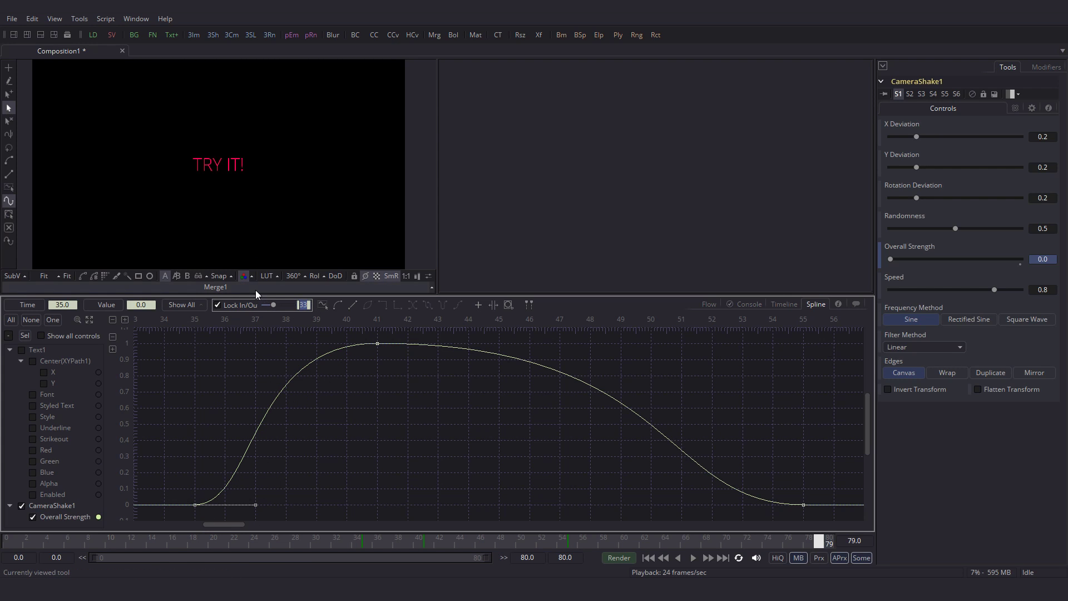
{"action": "type", "text": "50"}
{"action": "key", "text": "Return"}
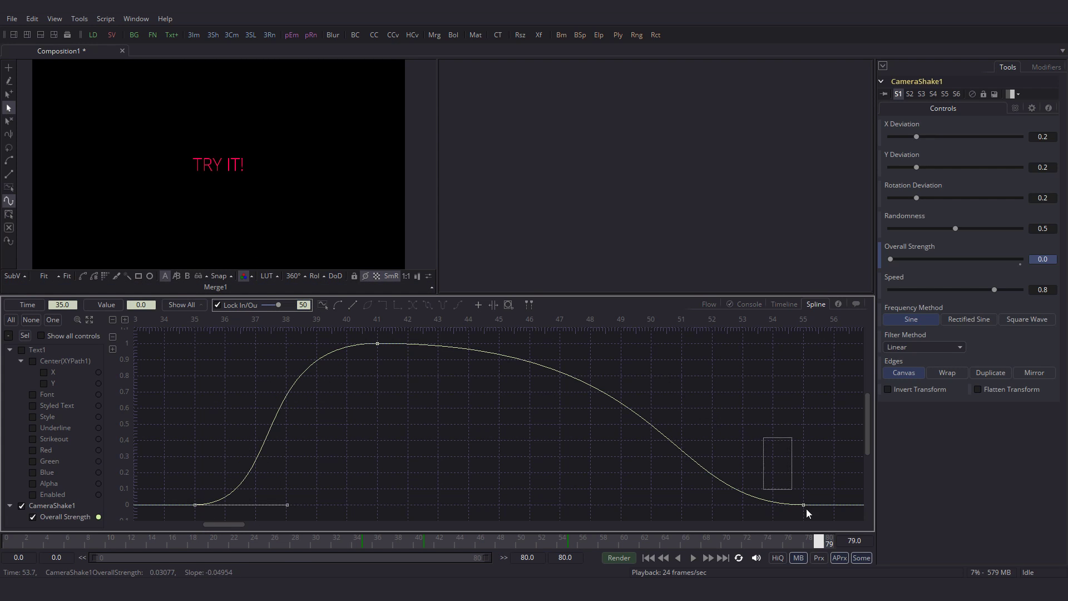
{"action": "left_click_drag", "start_coordinate": [806, 509], "coordinate": [807, 509]}
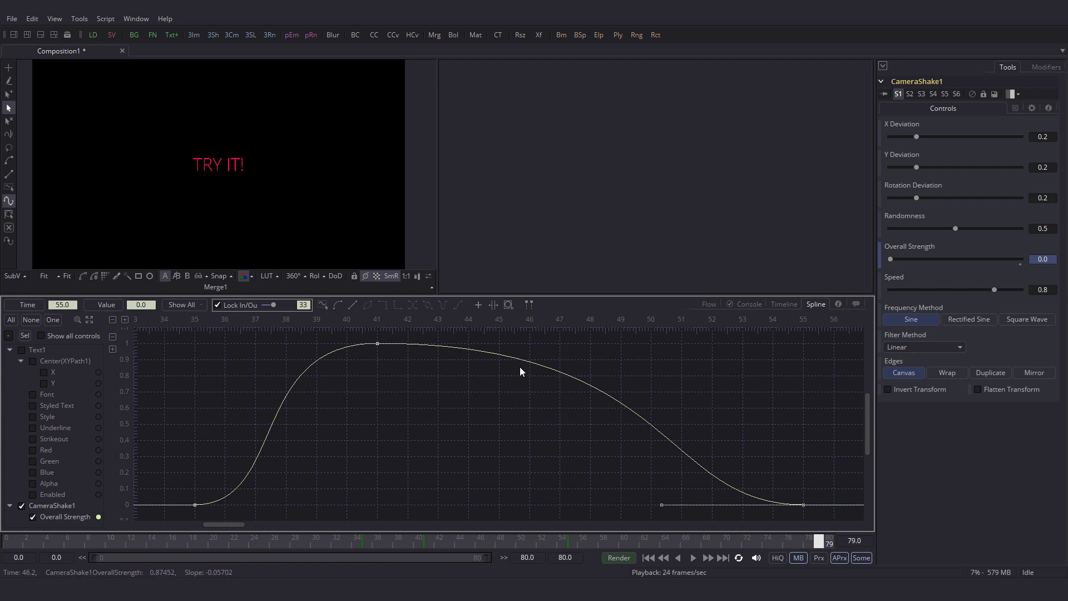
{"action": "left_click_drag", "start_coordinate": [275, 304], "coordinate": [348, 302]}
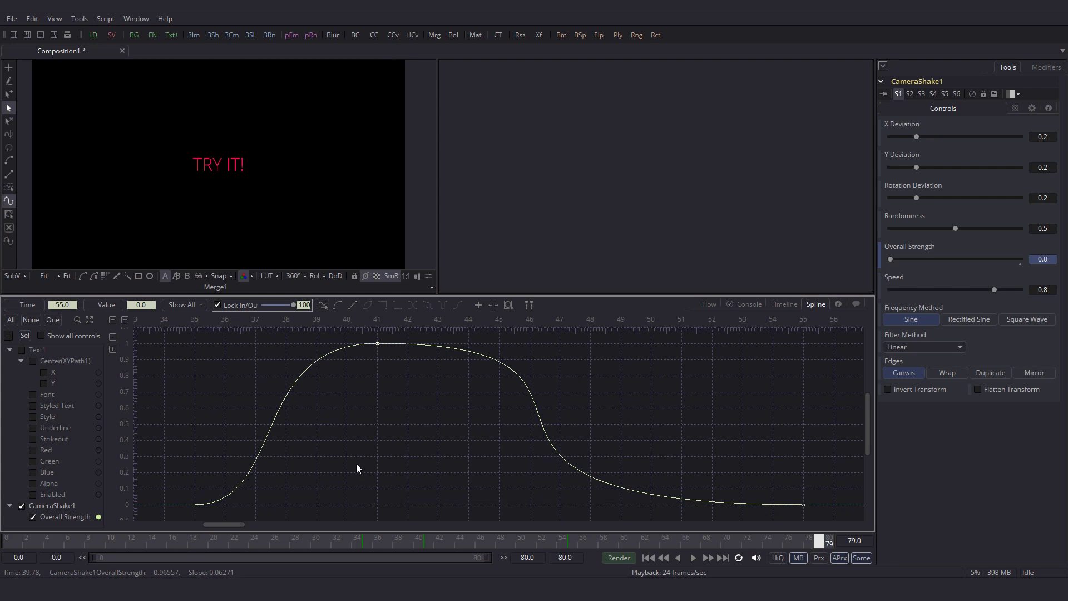
- Back in the Flow, play and scrub frames 32–48 to review the shake, stopping at frame 38
{"action": "left_click", "coordinate": [709, 305]}
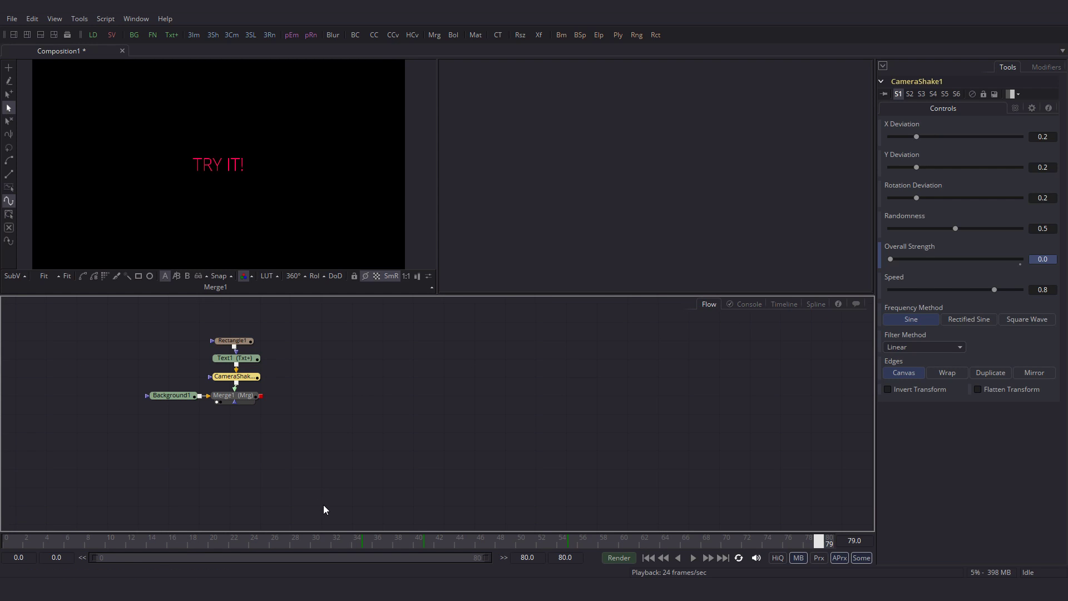
{"action": "left_click", "coordinate": [336, 541]}
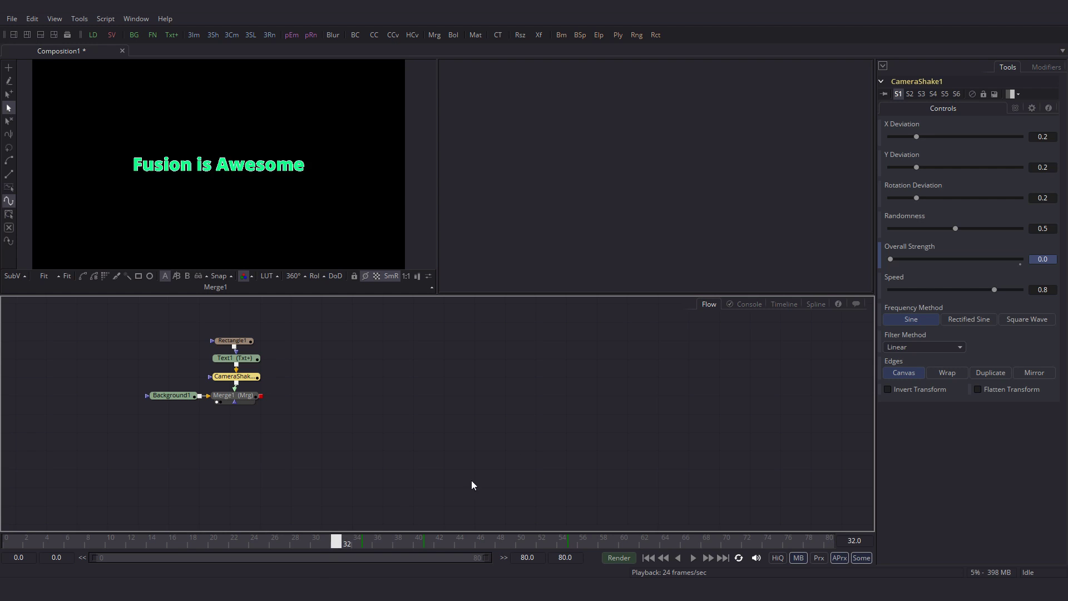
{"action": "left_click", "coordinate": [694, 558]}
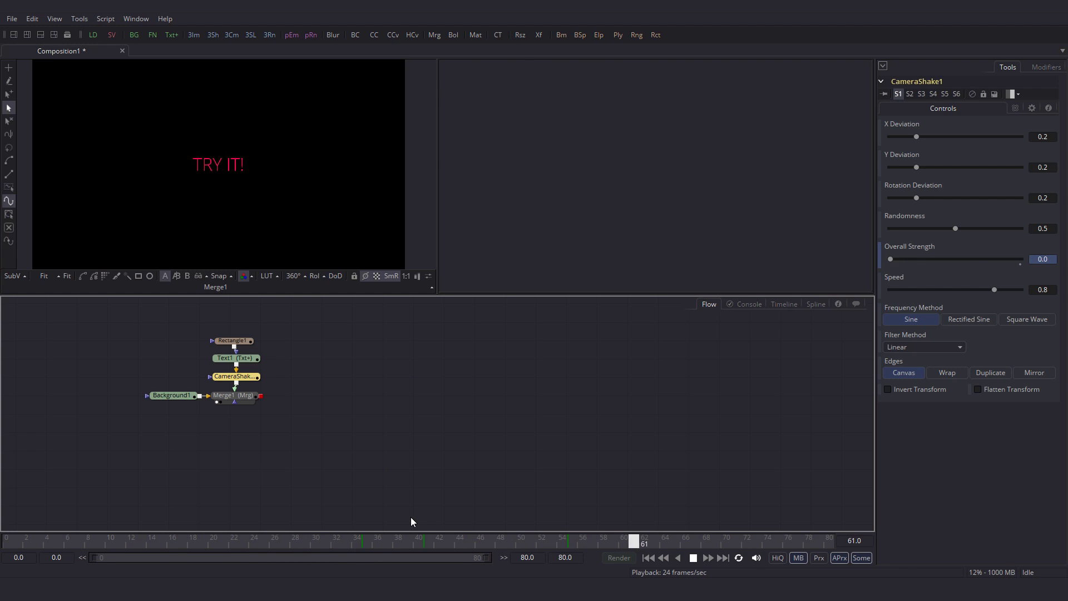
{"action": "key", "text": "space"}
{"action": "left_click", "coordinate": [359, 543]}
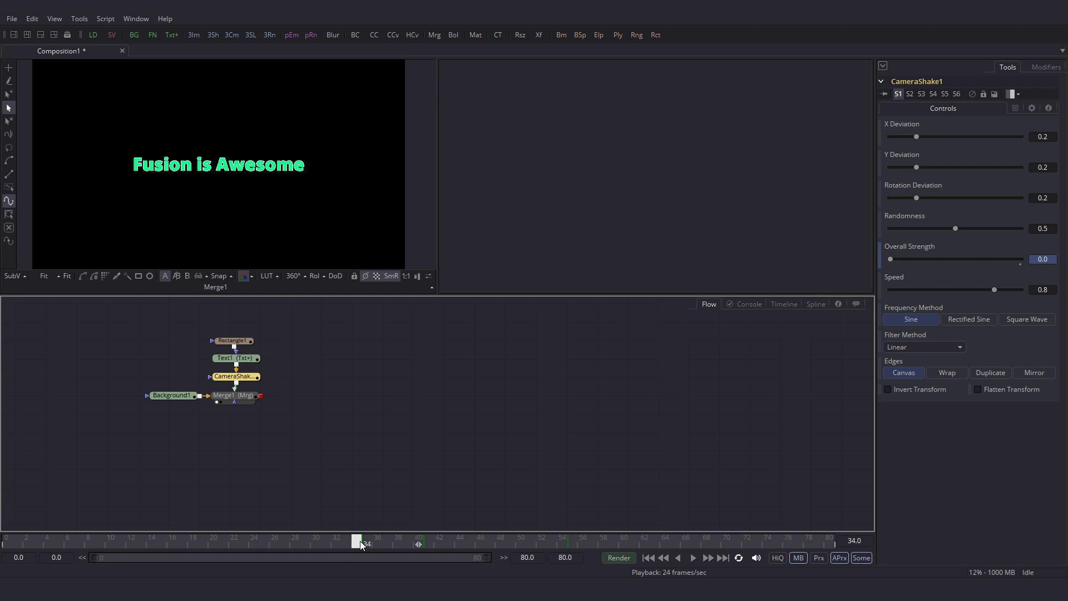
{"action": "left_click_drag", "start_coordinate": [360, 546], "coordinate": [449, 541]}
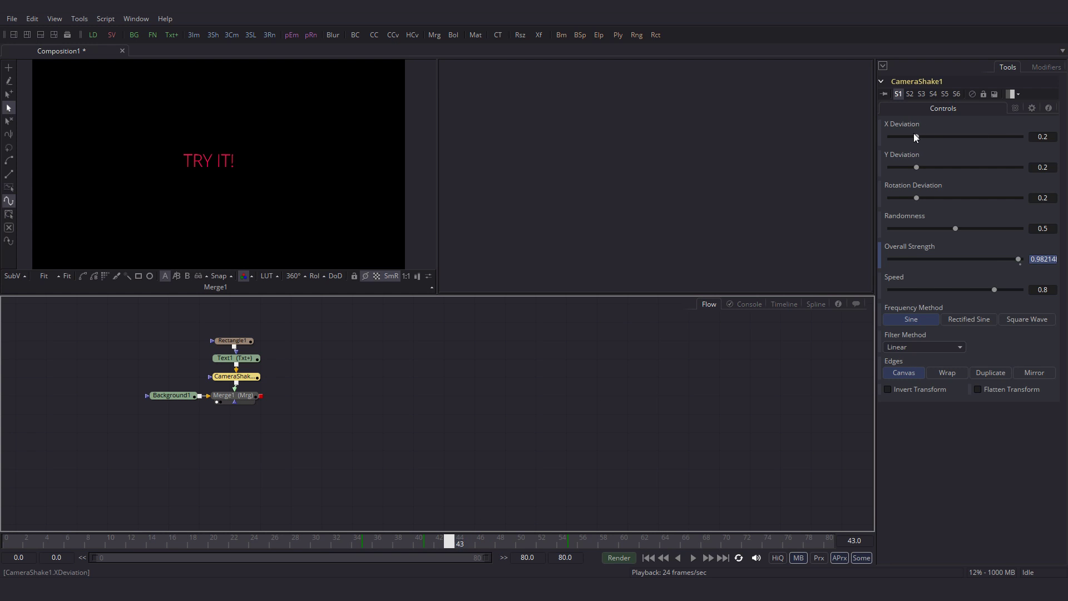
{"action": "mouse_move", "coordinate": [400, 543]}
{"action": "left_mouse_down"}
{"action": "mouse_move", "coordinate": [413, 535]}
{"action": "mouse_move", "coordinate": [402, 535]}
{"action": "left_mouse_up"}
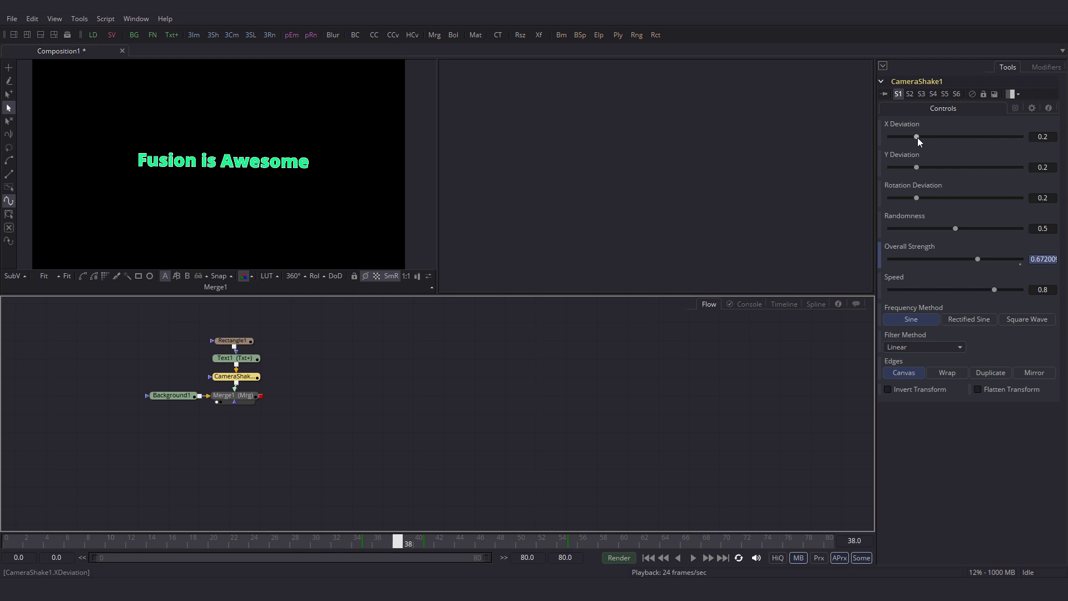
- Set X Deviation 0.65, Y Deviation 0.466, Rotation Deviation 0.855, Randomness 0.62, and Overall Strength 0
{"action": "left_click_drag", "start_coordinate": [916, 137], "coordinate": [977, 137]}
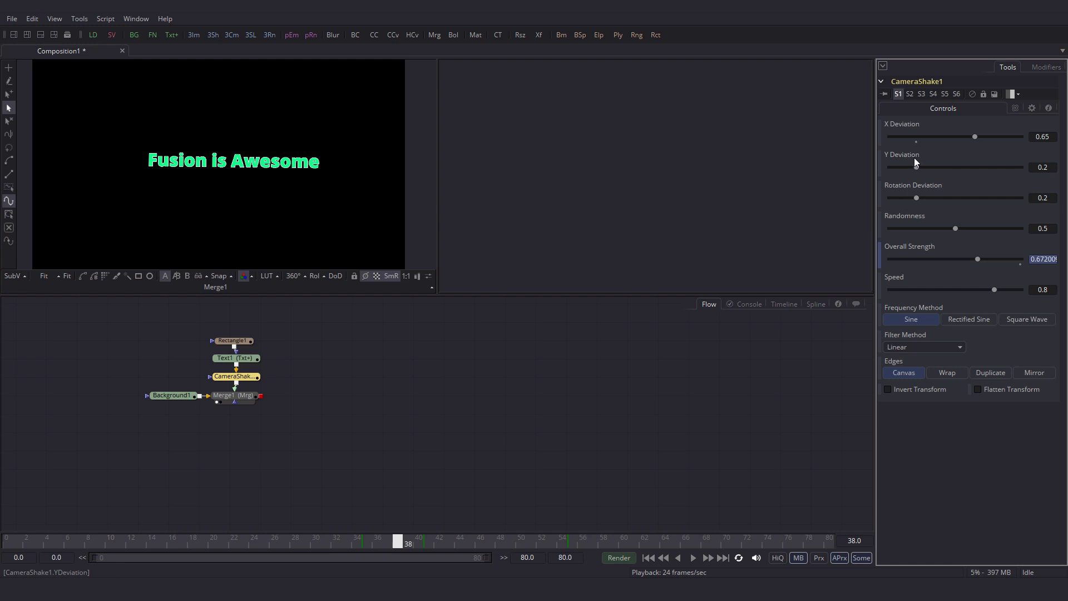
{"action": "left_click_drag", "start_coordinate": [921, 167], "coordinate": [954, 167]}
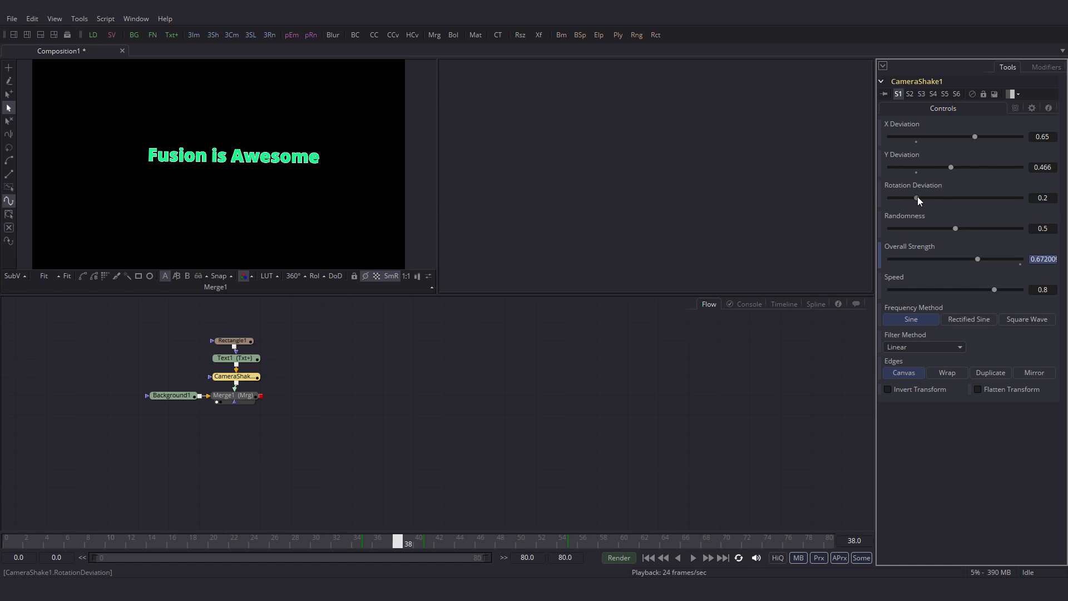
{"action": "left_click_drag", "start_coordinate": [919, 196], "coordinate": [1003, 221]}
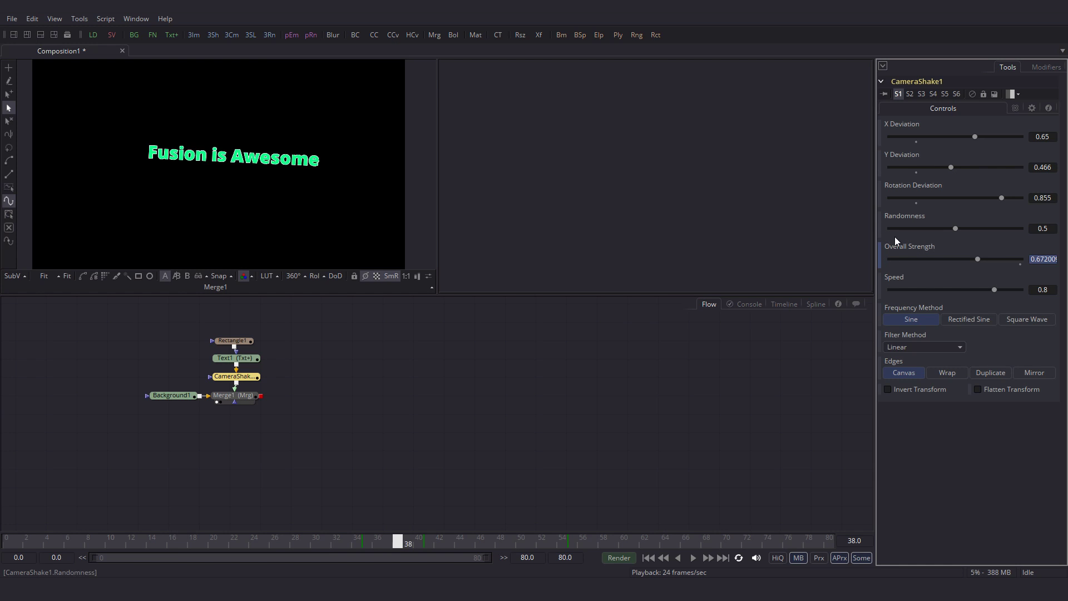
{"action": "left_click_drag", "start_coordinate": [955, 226], "coordinate": [971, 226]}
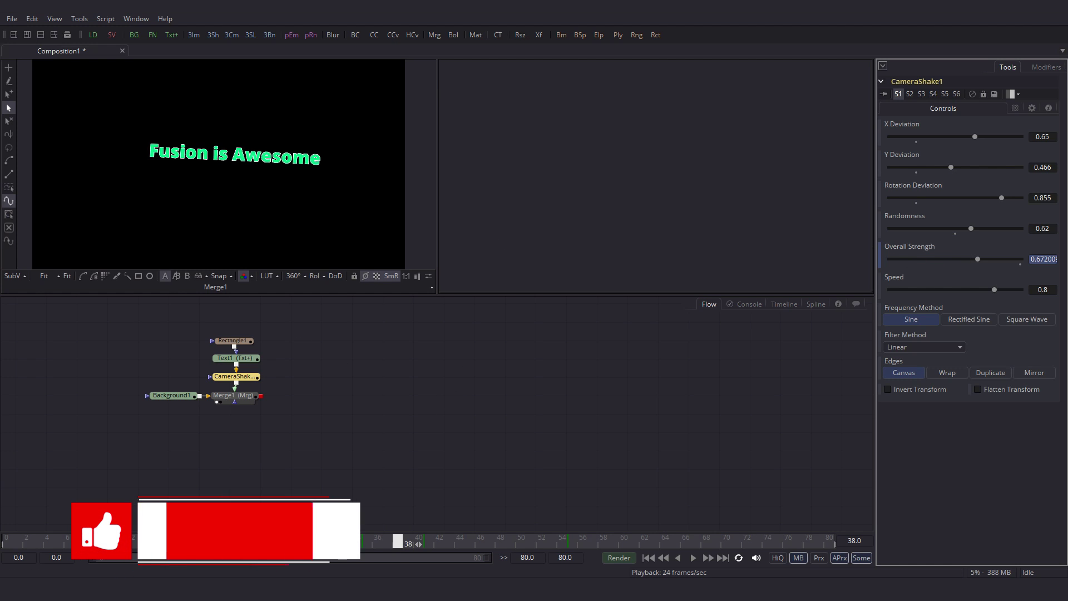
{"action": "type", "text": "0"}
{"action": "key", "text": "Return"}
- Play the animation from the first frame to preview the stronger shake, stopping at frame 76
{"action": "left_click", "coordinate": [693, 557]}
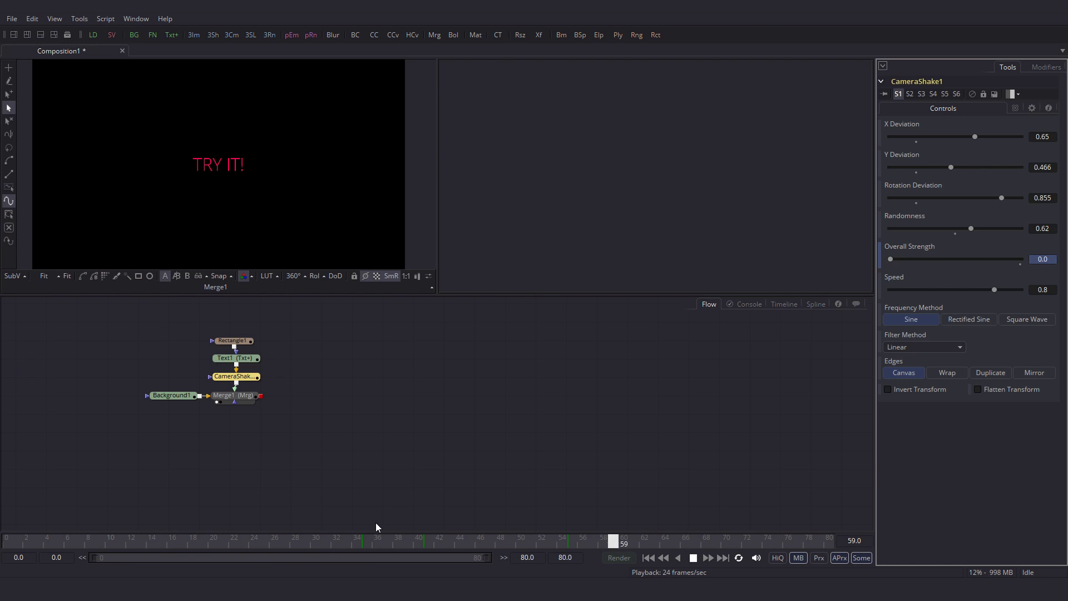
{"action": "left_click", "coordinate": [694, 557]}
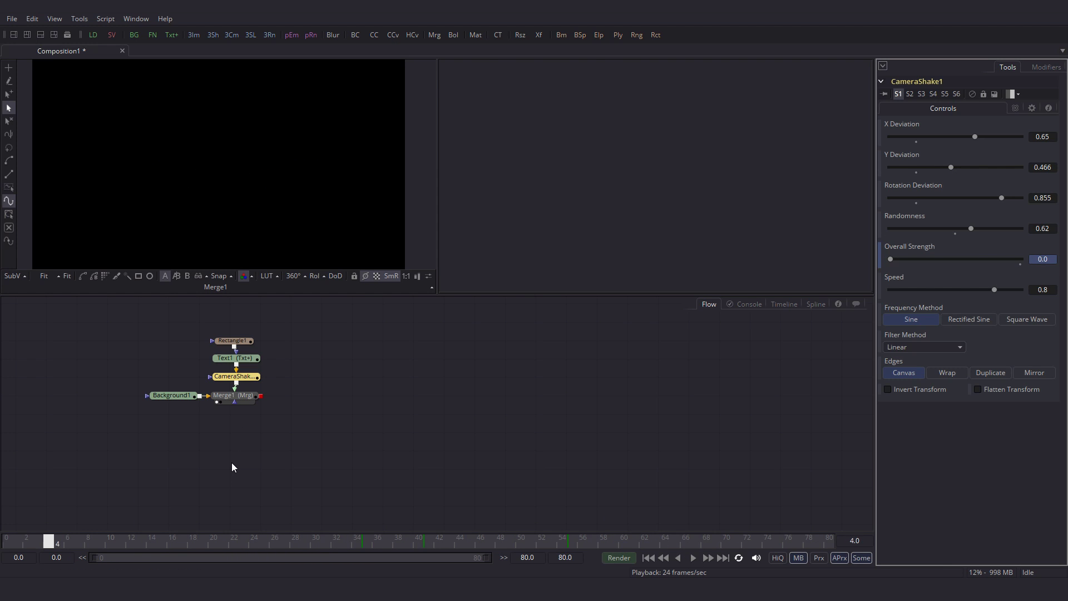
{"action": "left_click", "coordinate": [10, 541]}
{"action": "left_click", "coordinate": [694, 558]}
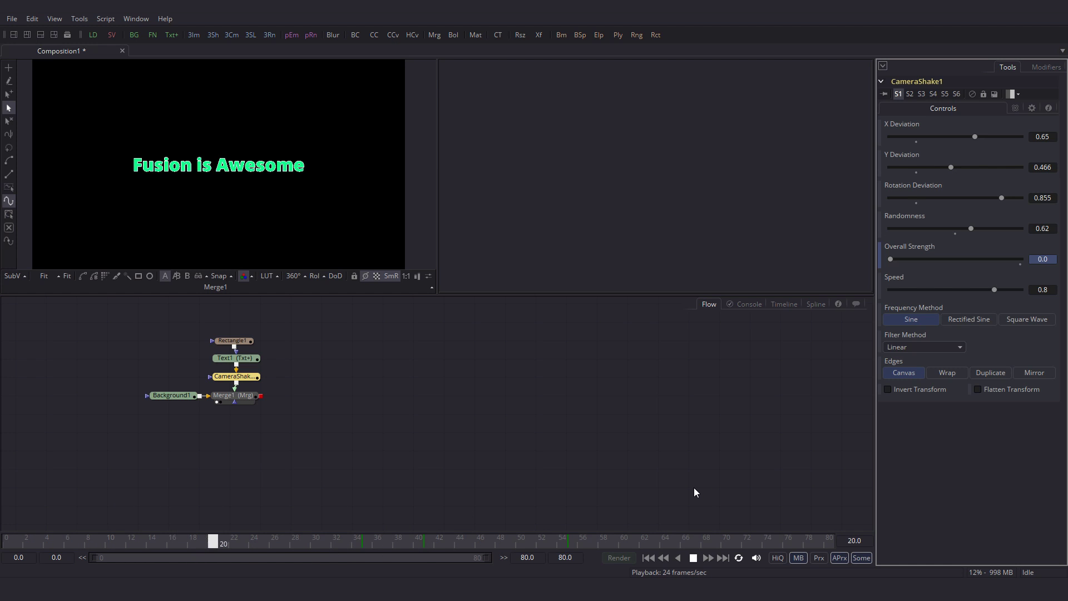
{"action": "left_click", "coordinate": [693, 557]}
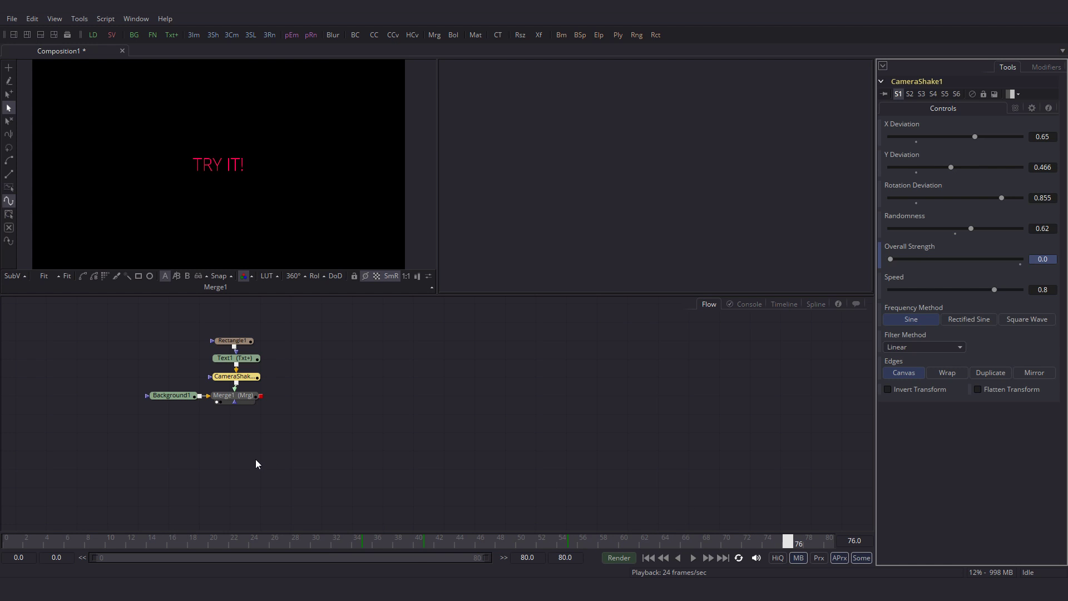
- In Merge1's common controls, enable Motion Blur, turn off Use OpenCL and set Quality to 10
{"action": "left_click", "coordinate": [249, 397]}
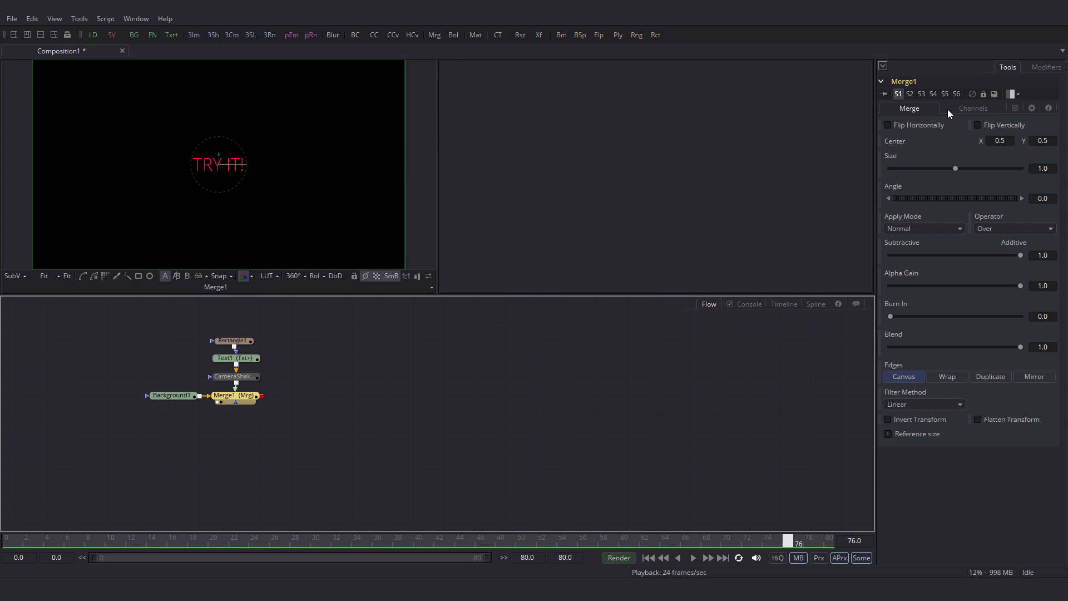
{"action": "left_click", "coordinate": [1016, 108]}
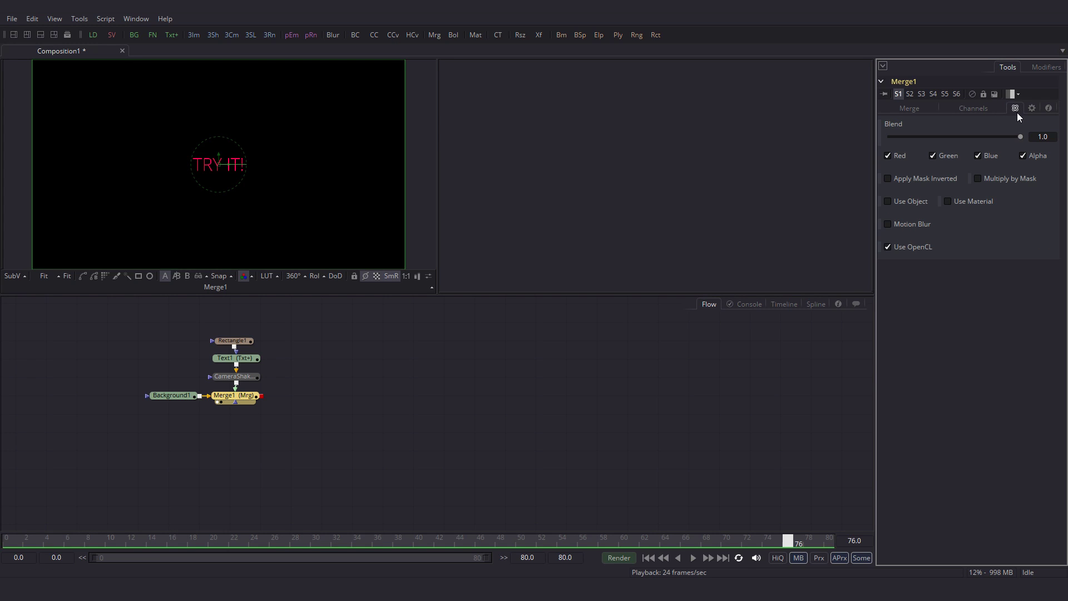
{"action": "left_click", "coordinate": [888, 225]}
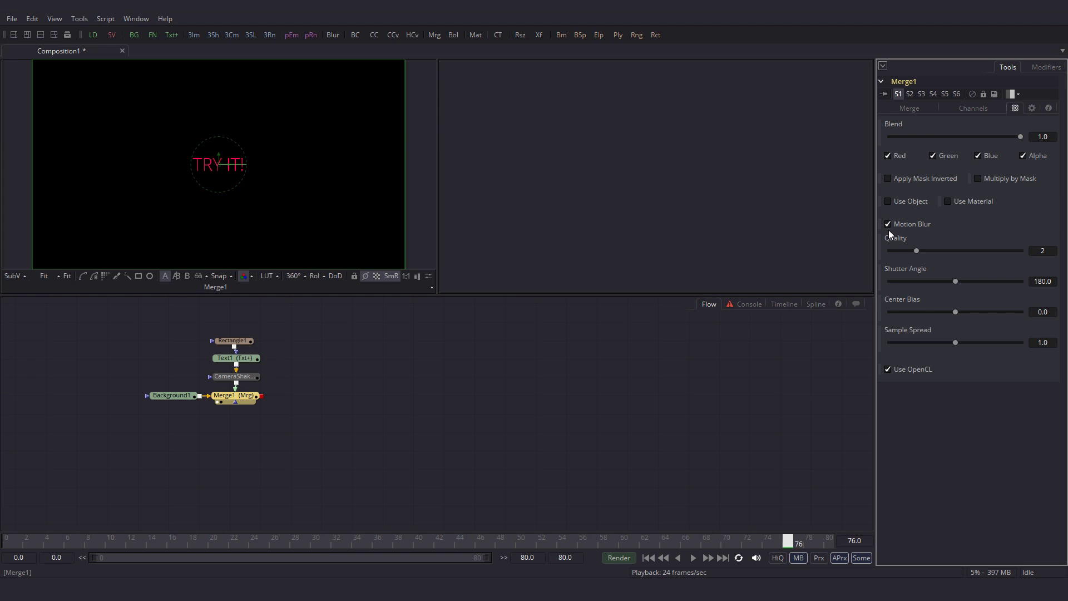
{"action": "left_click", "coordinate": [392, 538]}
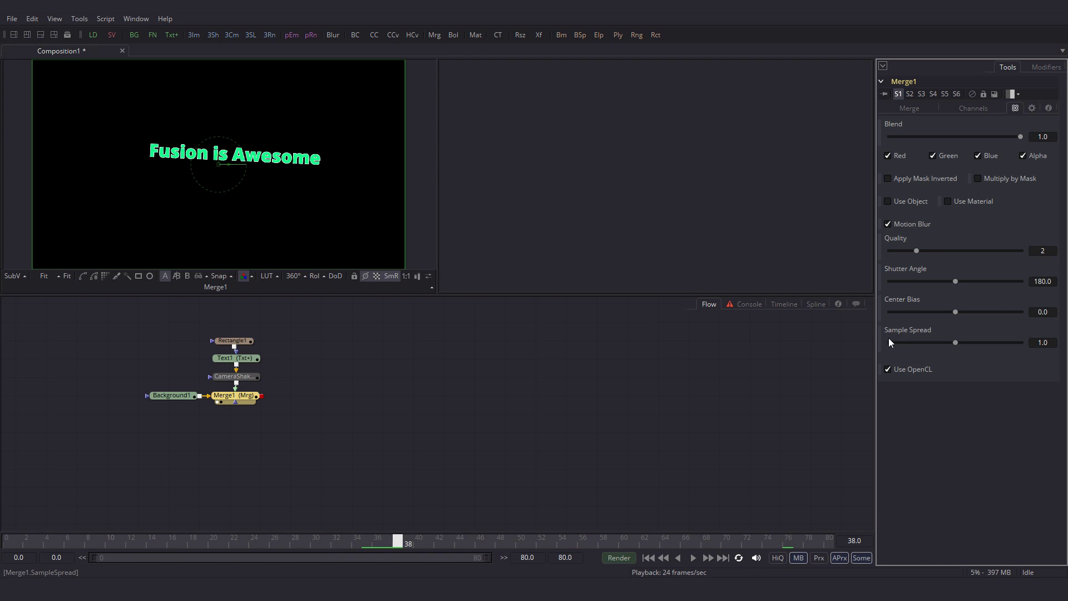
{"action": "left_click", "coordinate": [889, 371]}
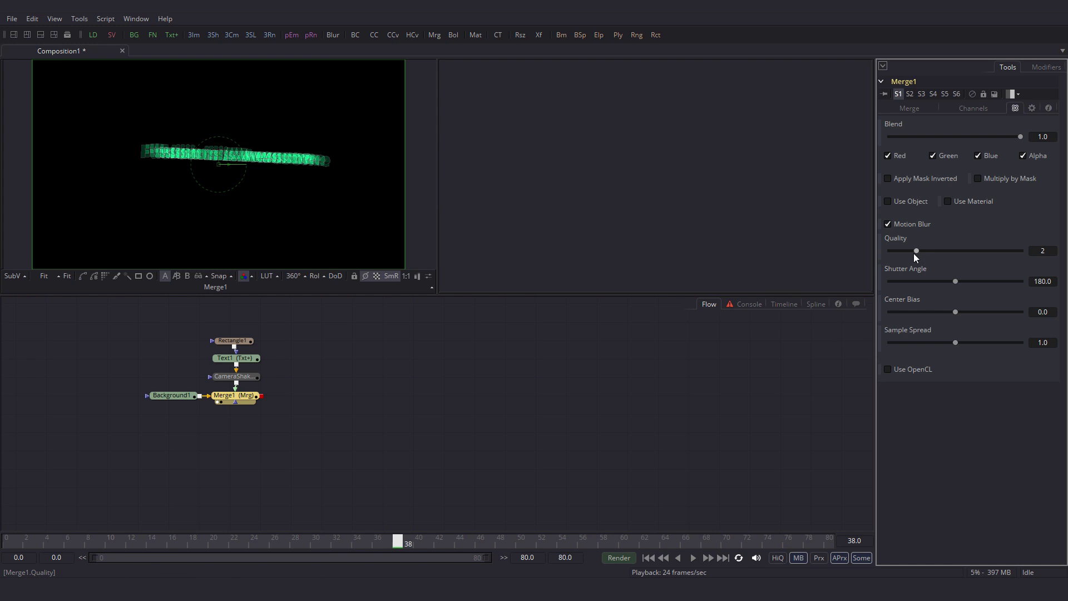
{"action": "left_click_drag", "start_coordinate": [916, 251], "coordinate": [1044, 241]}
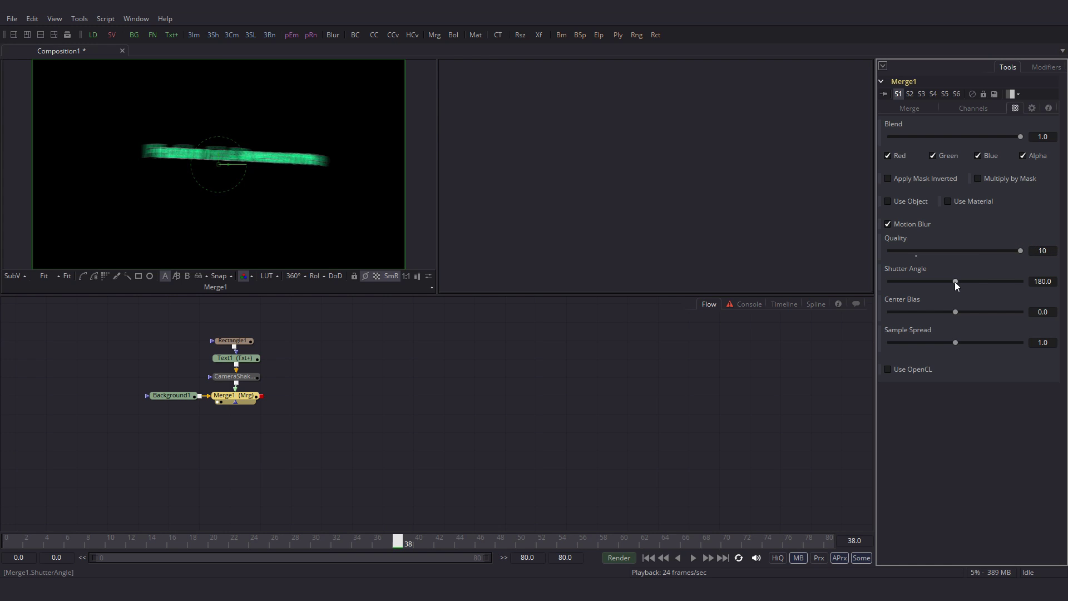
- Play from the start, then inspect the blur at frames 38 and 42
{"action": "left_click", "coordinate": [11, 543]}
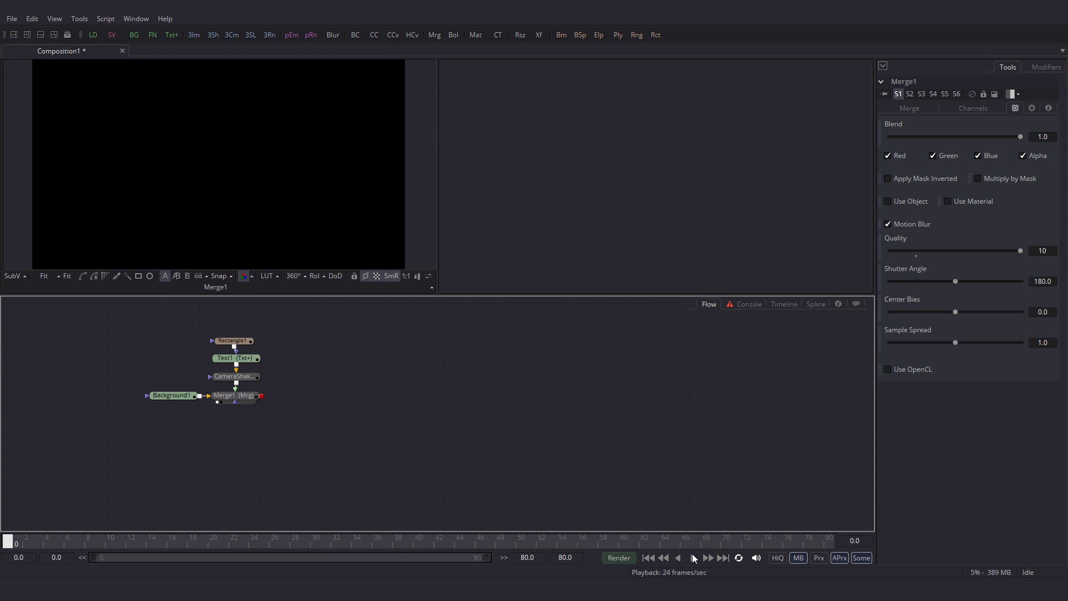
{"action": "left_click", "coordinate": [692, 558]}
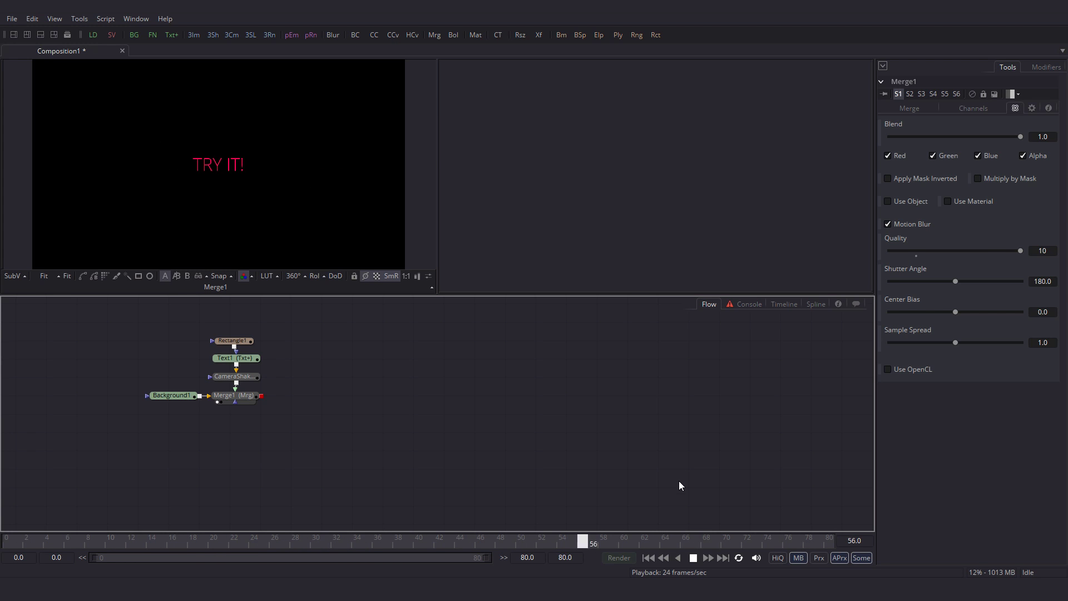
{"action": "key", "text": "space"}
{"action": "left_click", "coordinate": [400, 540]}
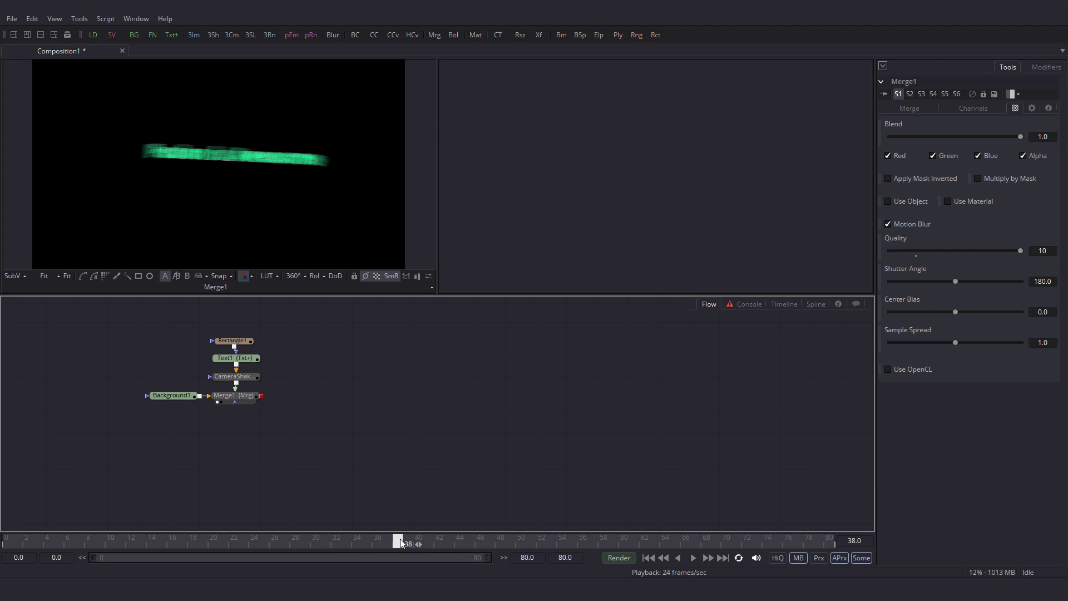
{"action": "left_click_drag", "start_coordinate": [405, 539], "coordinate": [439, 537]}
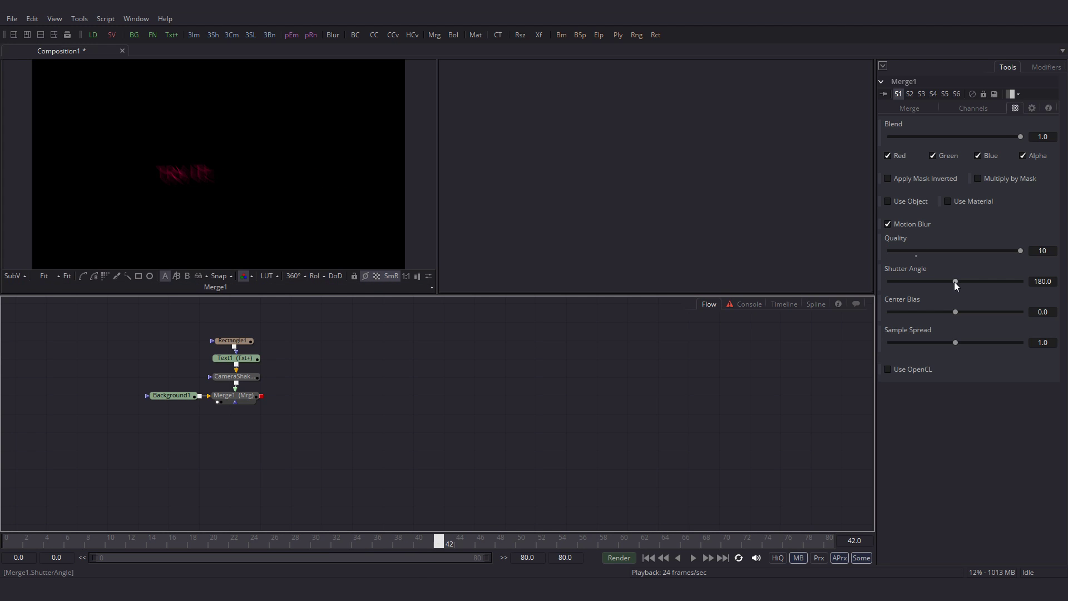
- Raise Merge1's Shutter Angle from 180 to 350.8 and replay from the first frame
{"action": "left_click_drag", "start_coordinate": [955, 282], "coordinate": [1019, 285]}
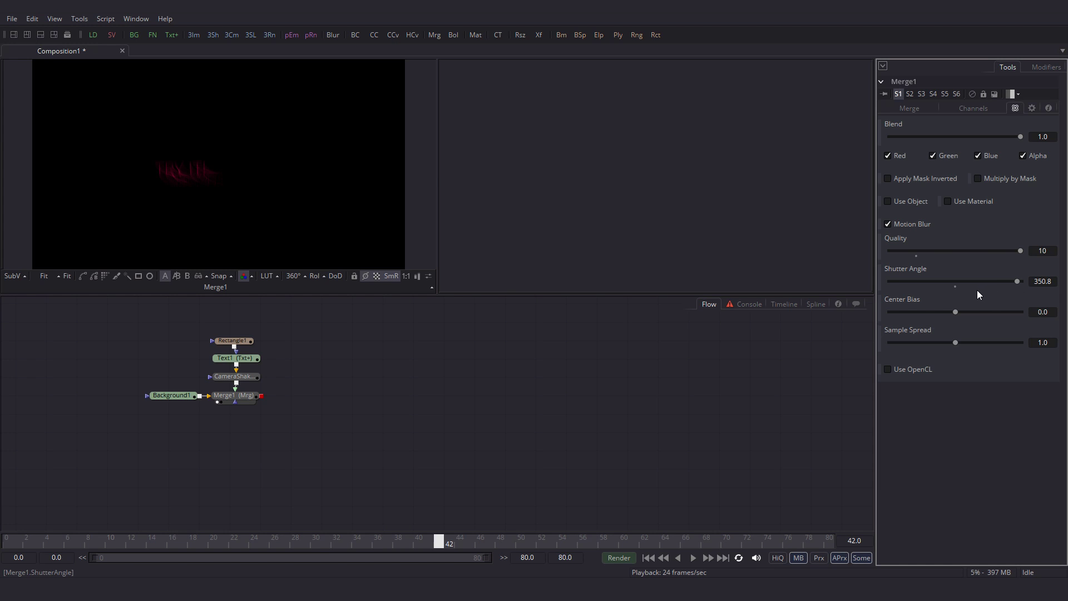
{"action": "left_click", "coordinate": [13, 545]}
{"action": "left_click", "coordinate": [693, 557]}
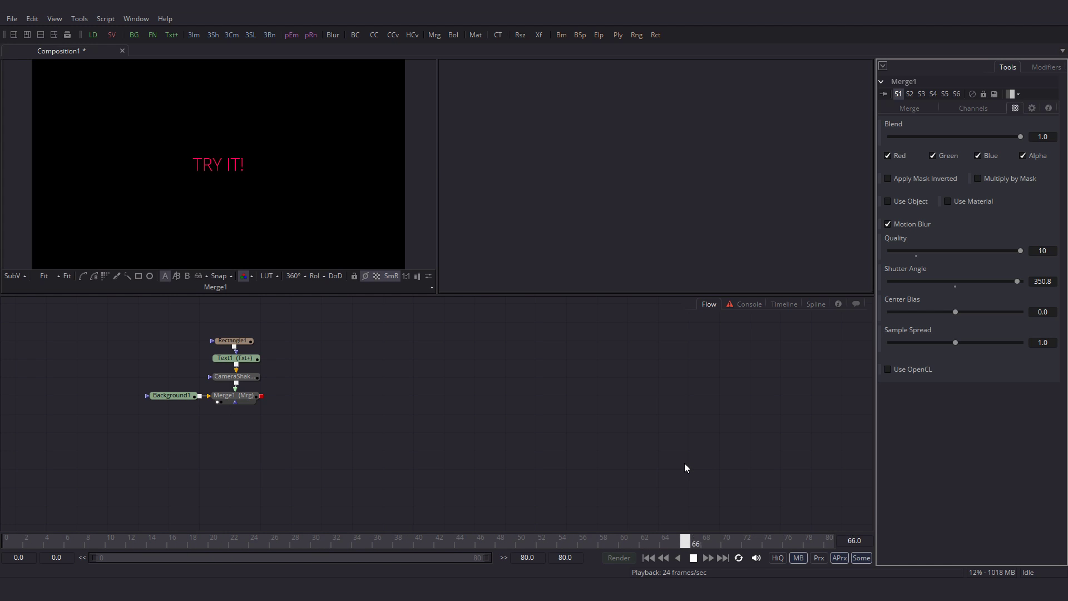
- Maximize the viewer with F4 to watch the looping animation full-window
{"action": "key", "text": "F4"}
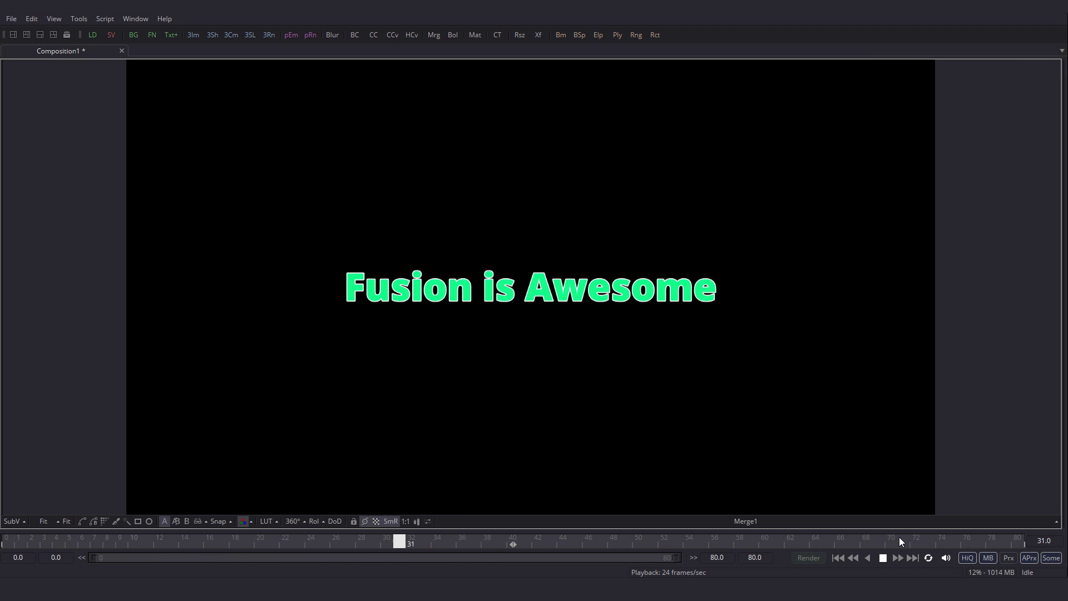